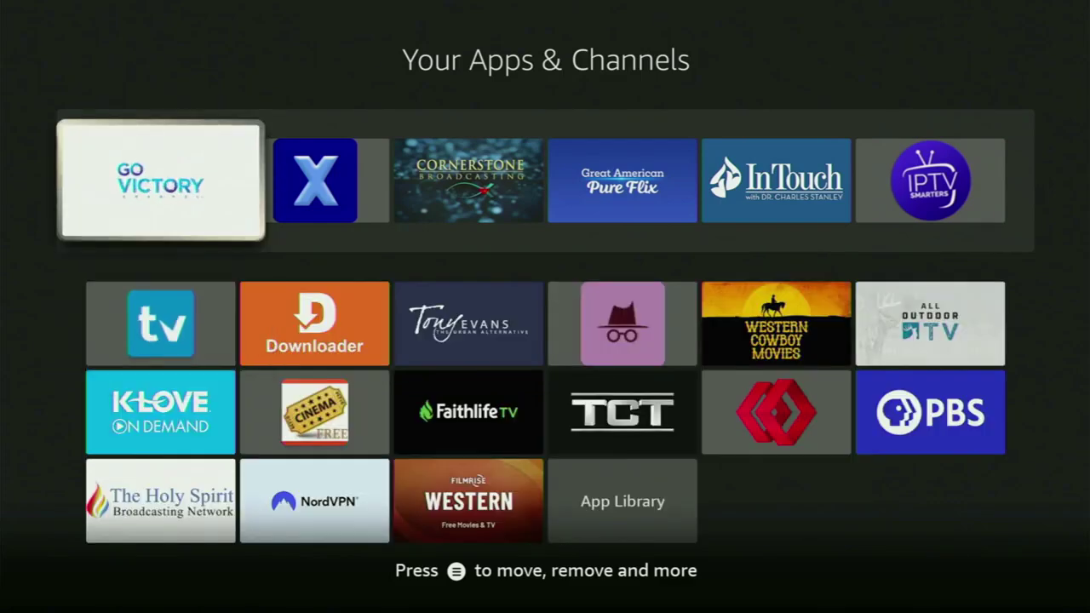
Look through the installed apps and channels for the Downloader app
key("Down")
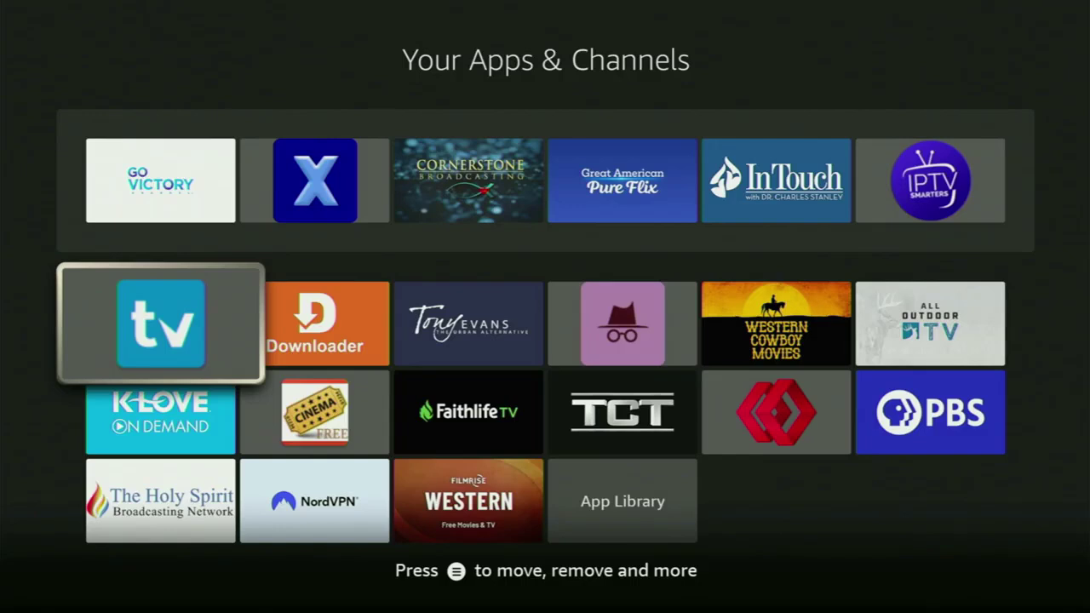
key("Right")
key("Right")
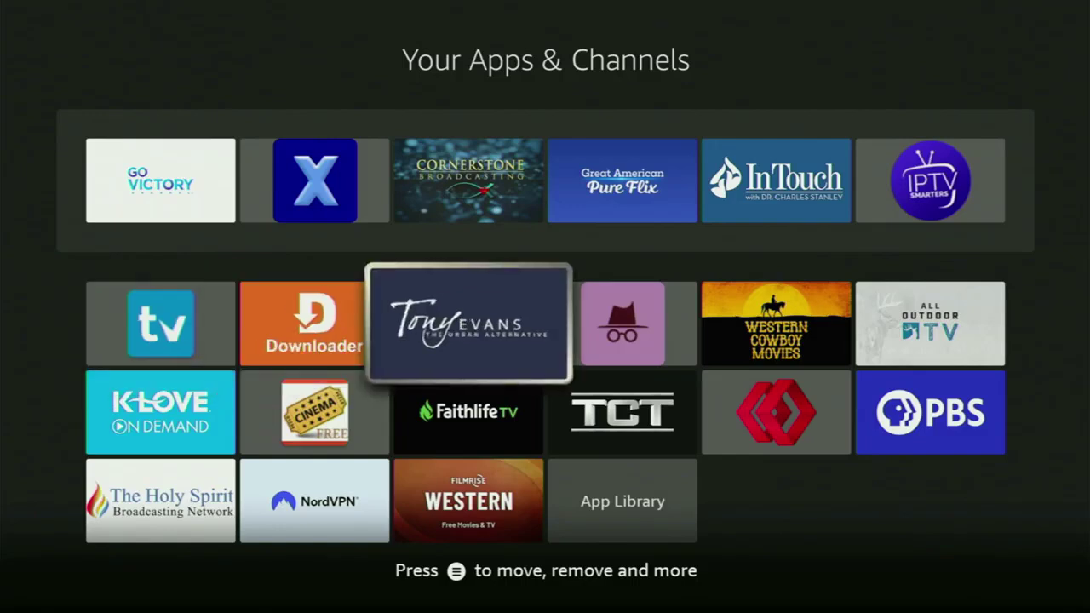
key("Right")
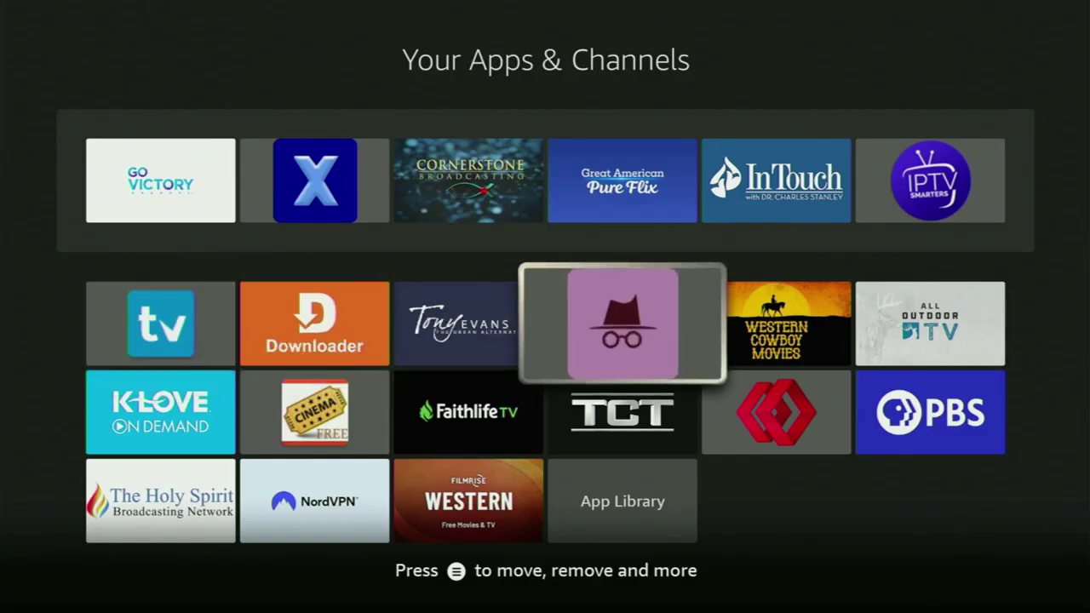
key("Down")
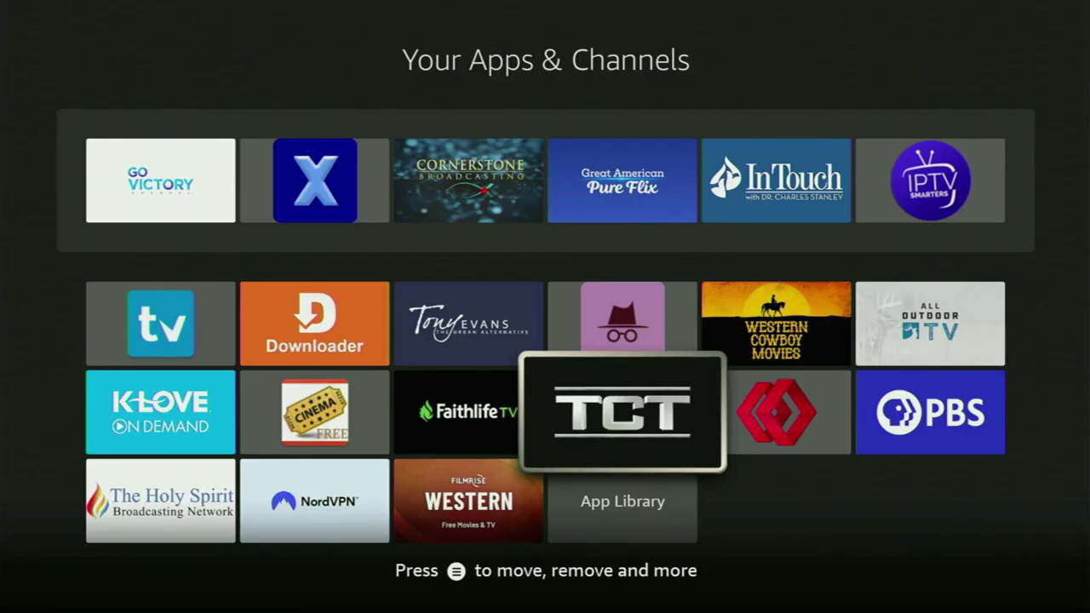
key("Left")
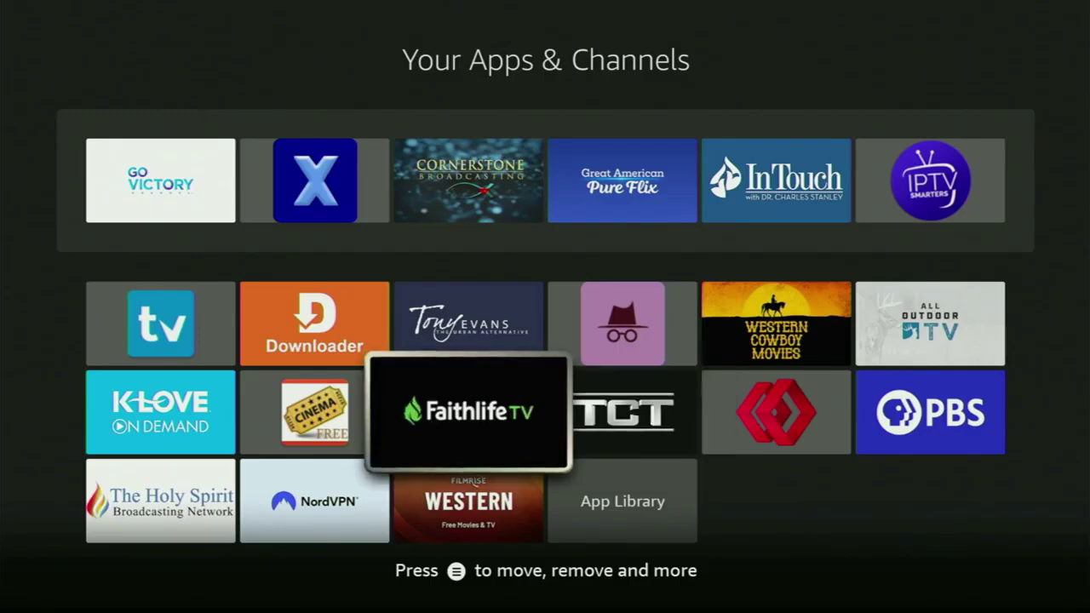
key("Left")
key("Up")
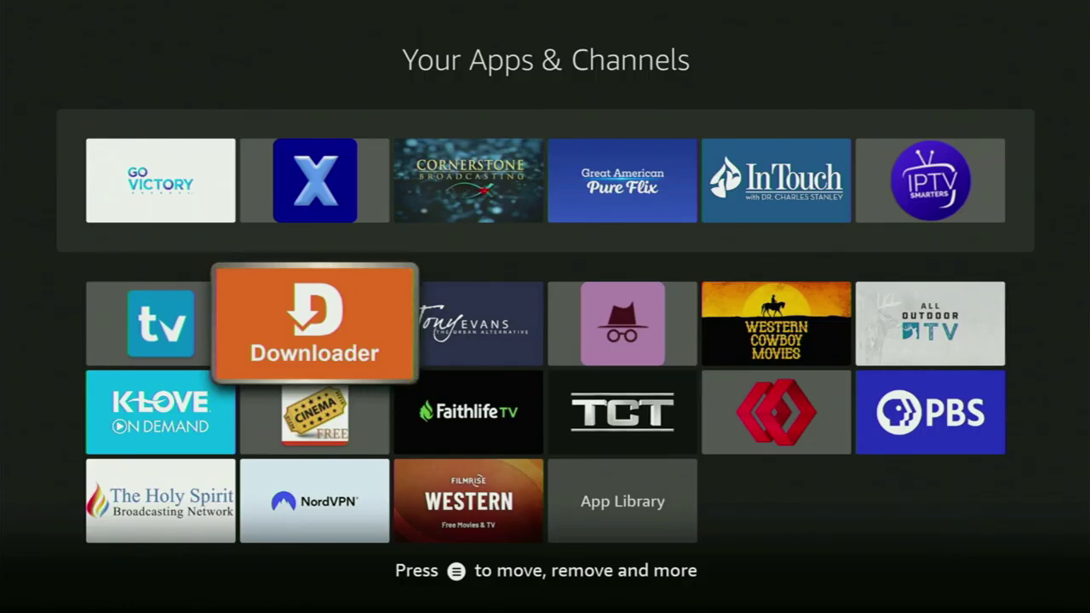
Leave the apps list and open the search entry screen in the Find section
key("Escape")
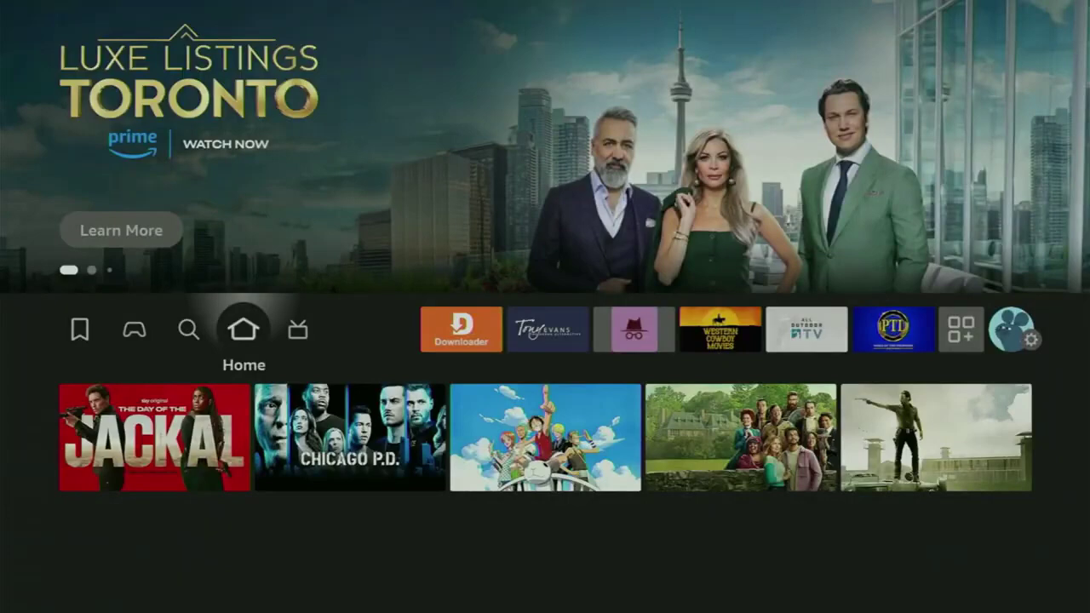
key("Left")
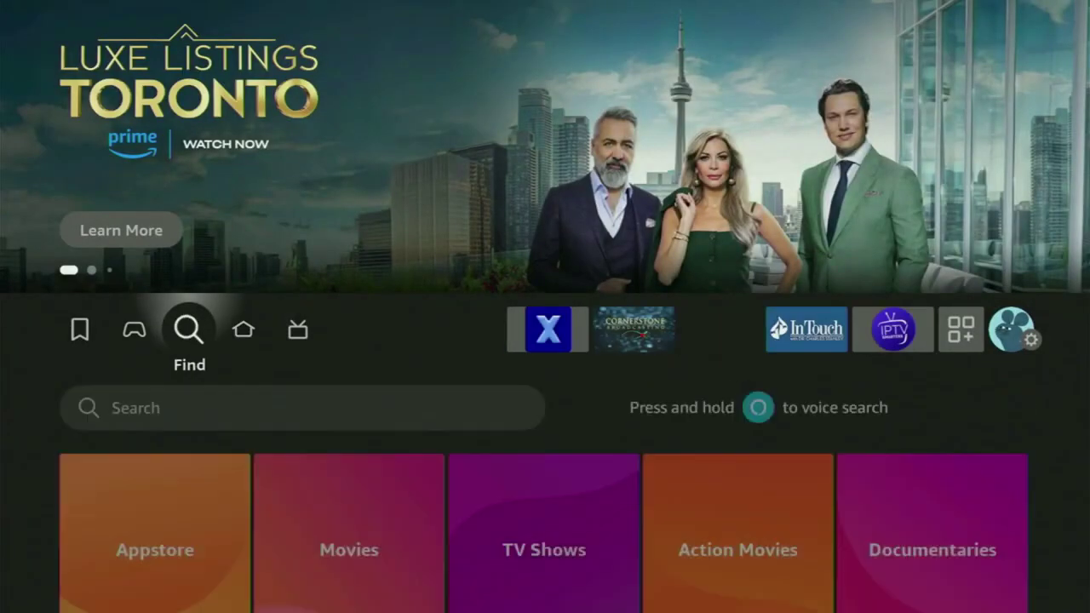
key("Down")
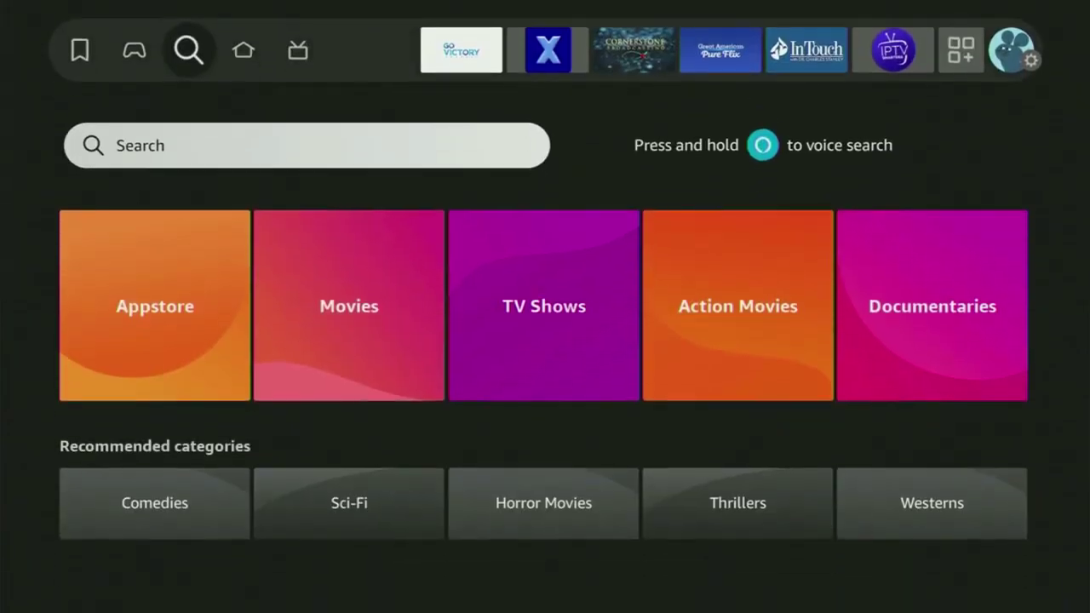
key("Return")
Enter "Do" as the search text
key("Right")
key("Right")
key("Right")
key("Return")
key("Down")
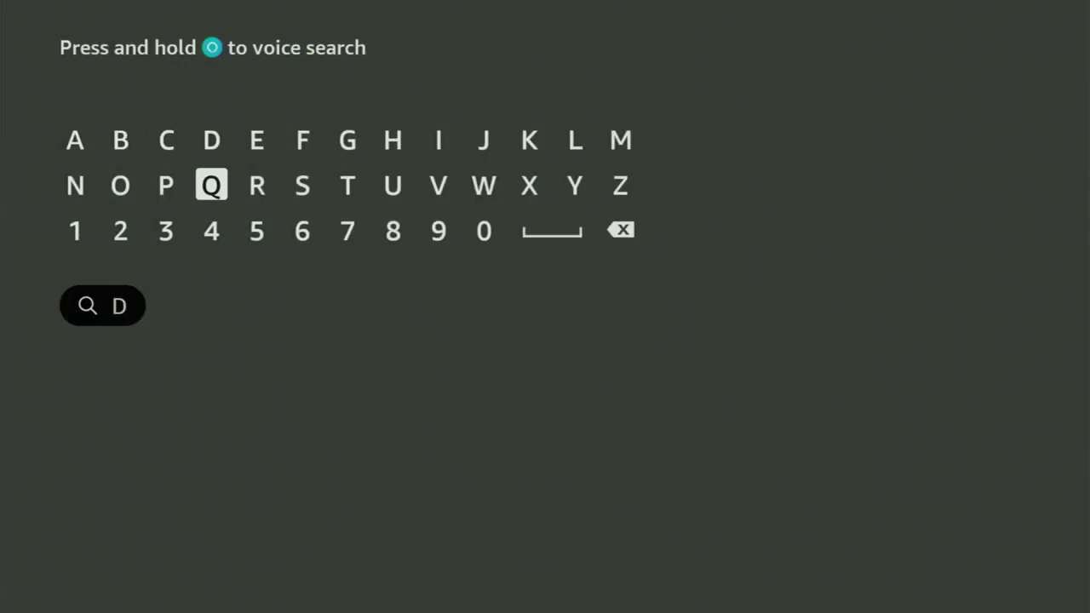
key("Left")
key("Left")
key("Left")
key("Right")
key("Return")
key("Right")
key("Right")
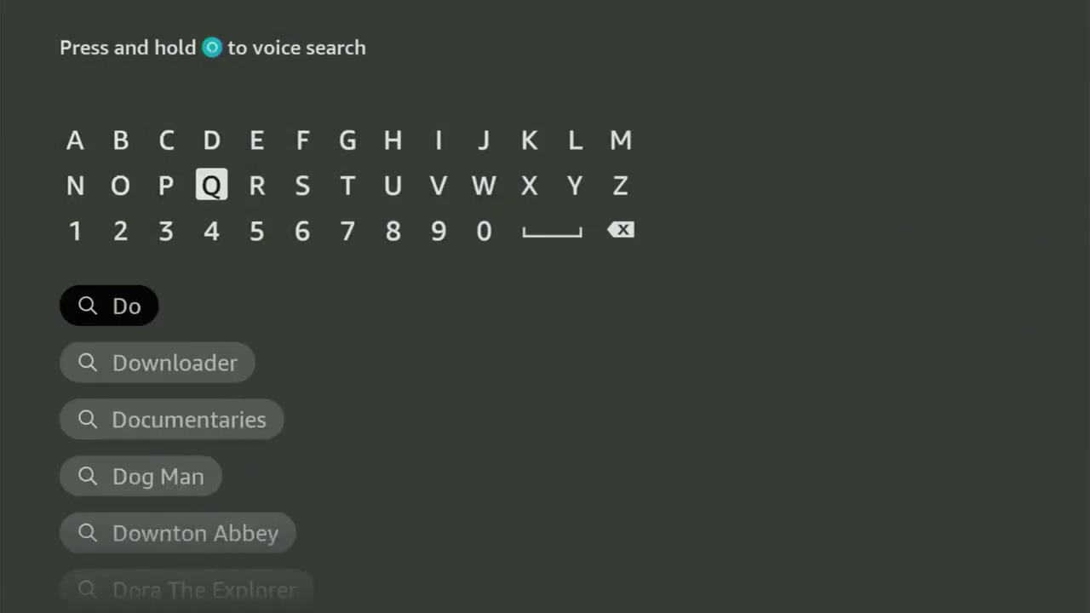
Choose the suggested search term Downloader to open its search results
key("Down")
key("Down")
key("Down")
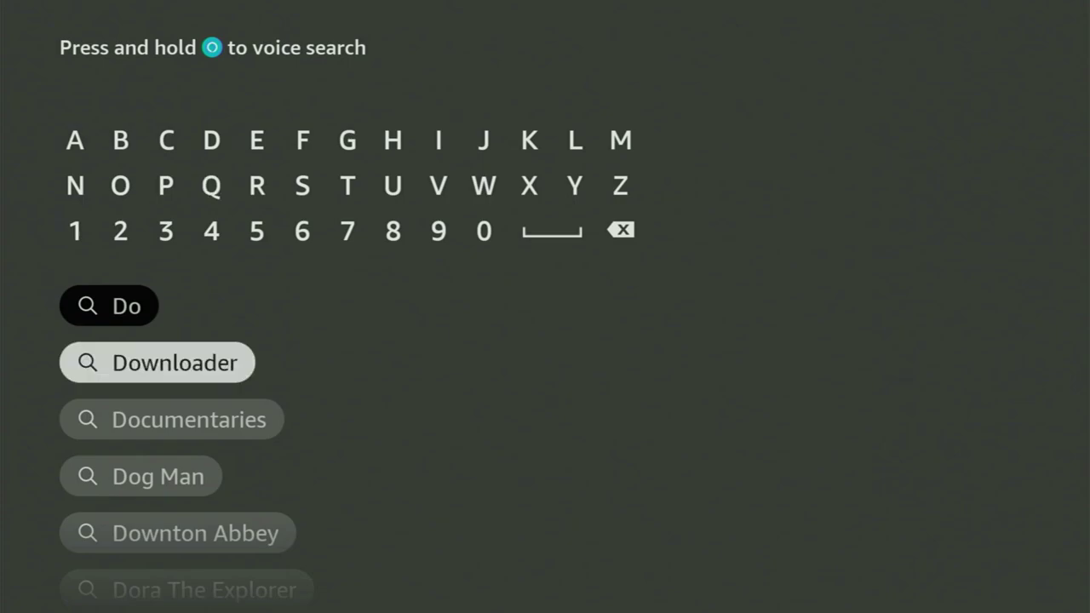
key("Return")
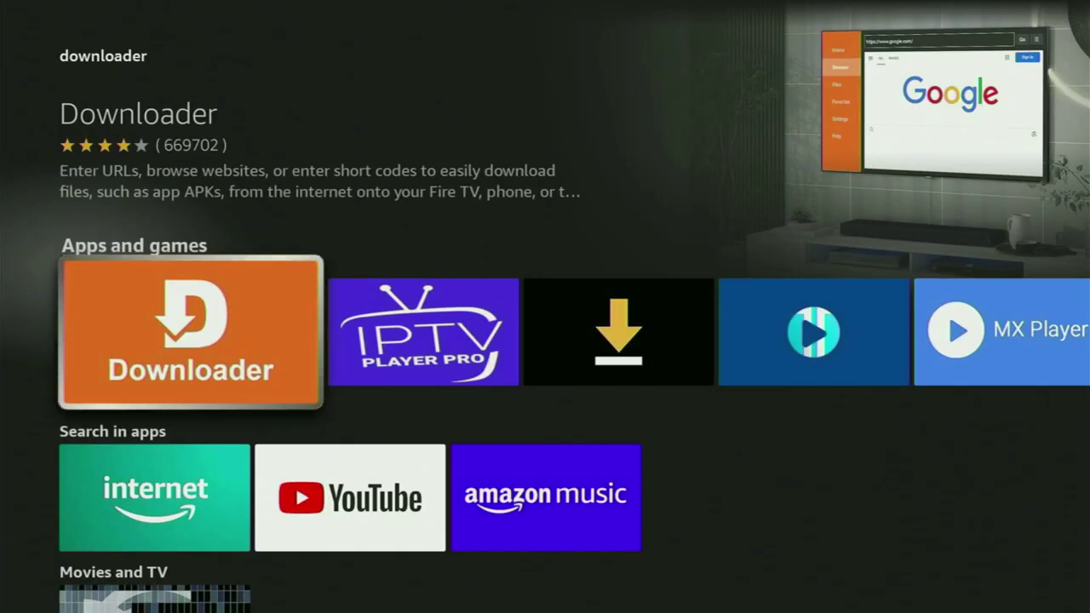
Leave the search results and go to the settings section from the home screen
key("Right")
key("Right")
key("Right")
key("Right")
key("Right")
key("Right")
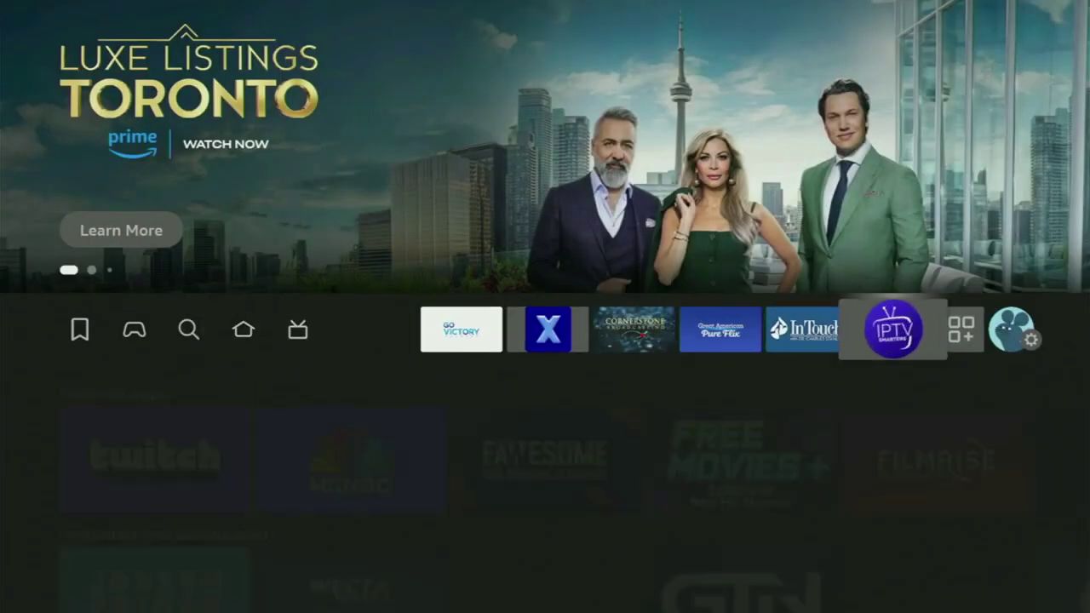
key("Right")
key("Right")
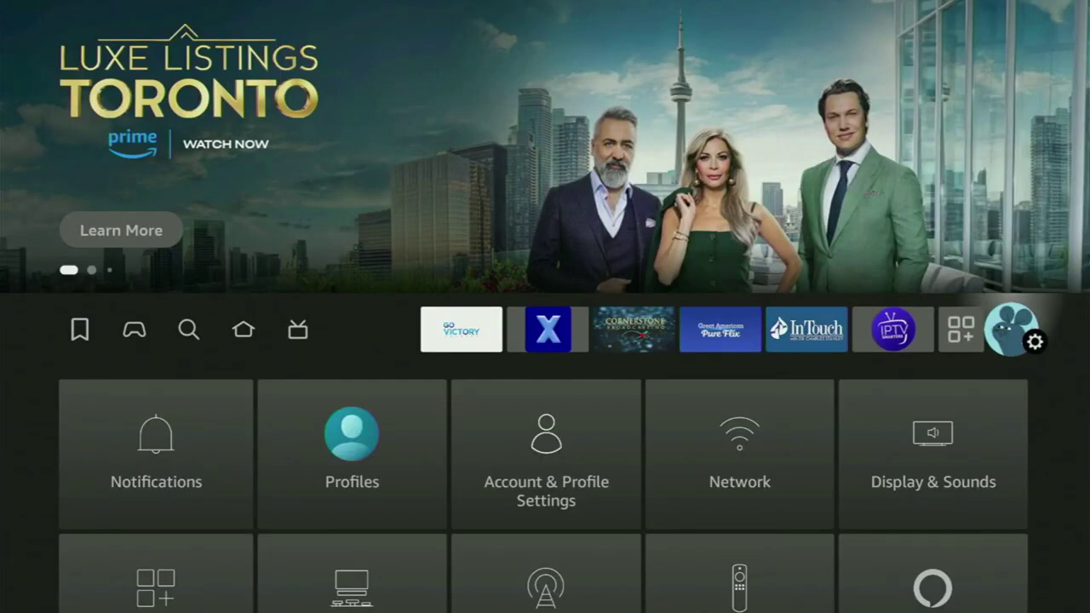
Open the My Fire TV settings
key("Down")
key("Down")
key("Down")
key("Right")
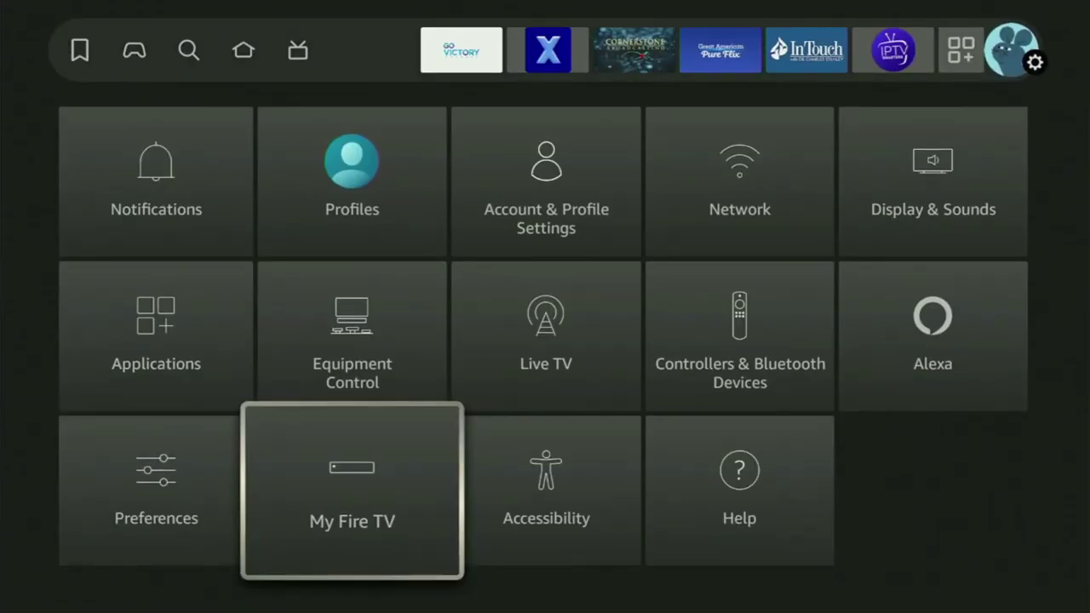
key("Return")
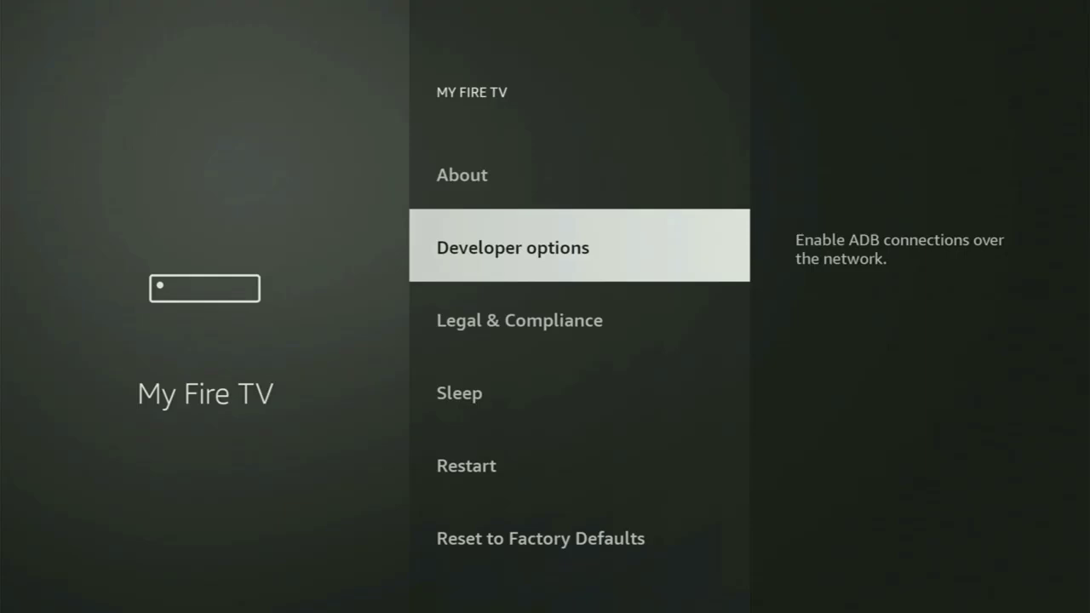
Look through the My Fire TV options, from About and Developer options down to Restart
key("Down")
key("Down")
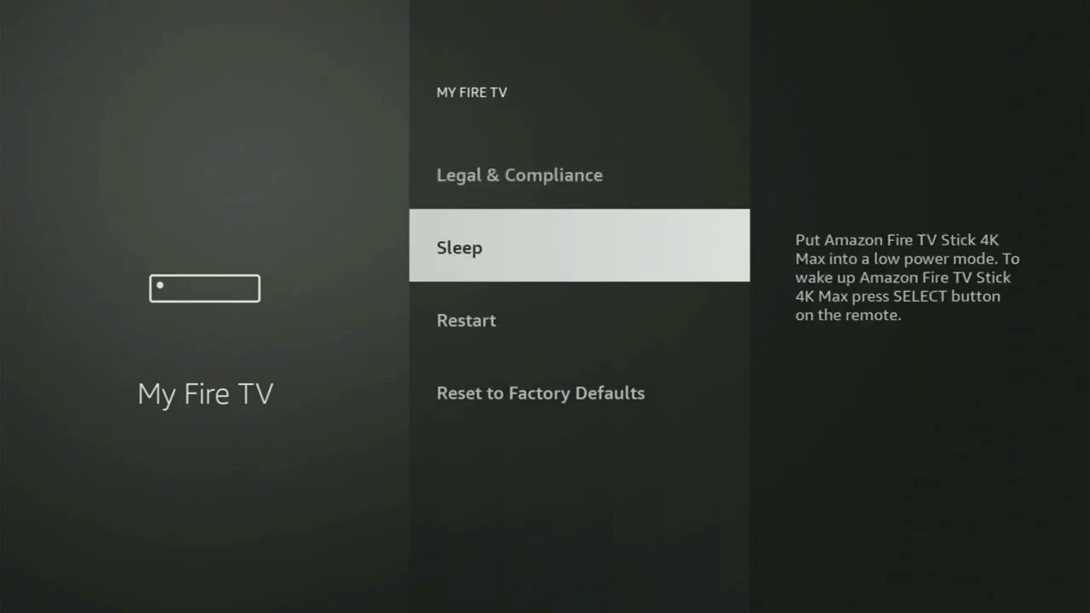
key("Down")
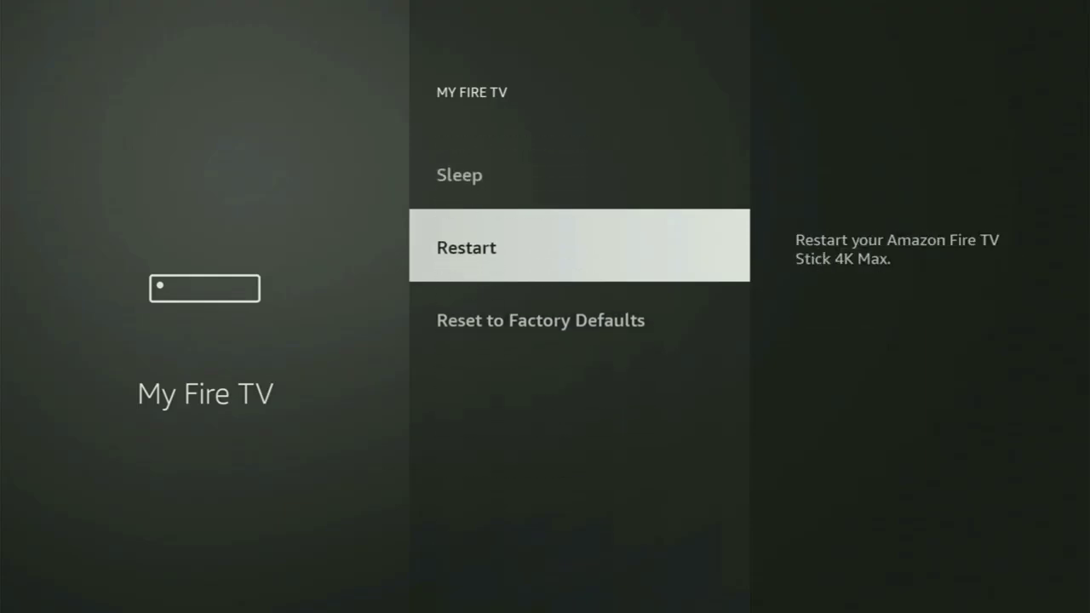
key("Up")
key("Up")
key("Up")
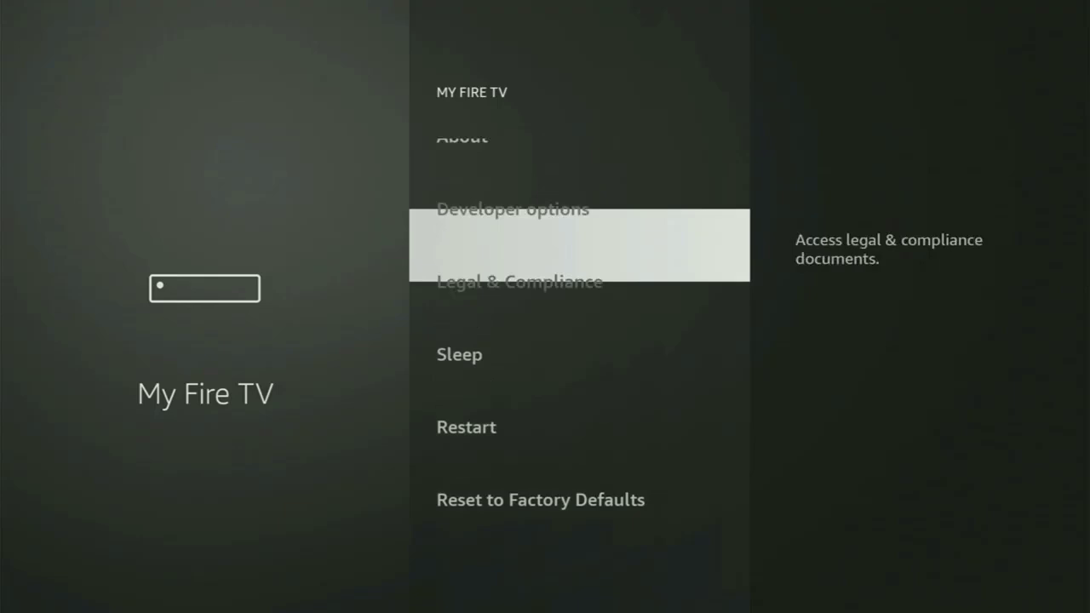
key("Up")
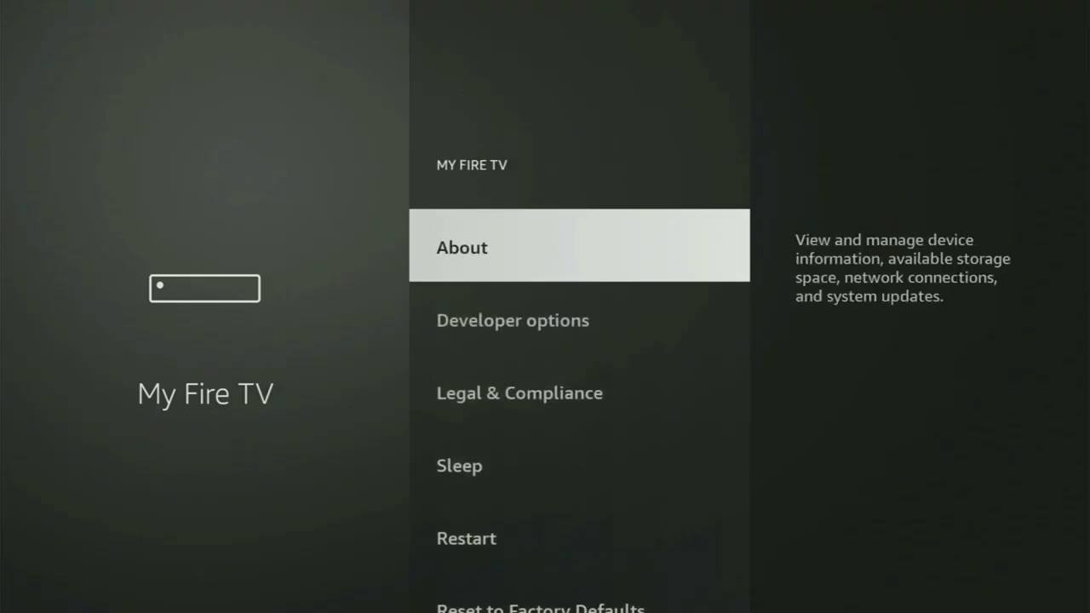
key("Down")
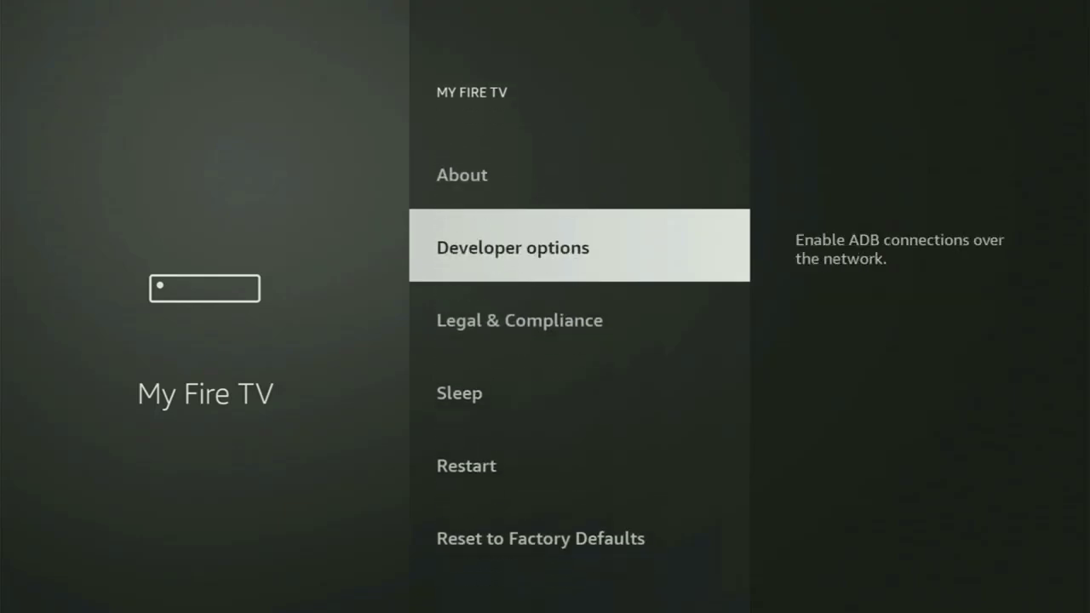
key("Down")
key("Up")
key("Up")
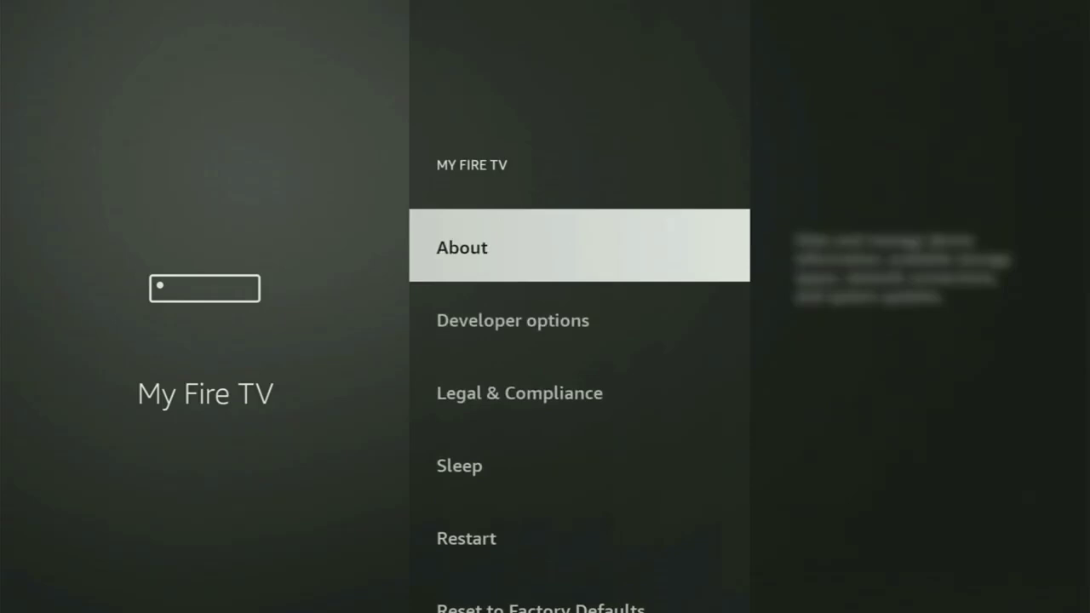
Open the About section, try to unlock developer mode through the Fire TV Stick 4K Max entry, and return to My Fire TV
key("Return")
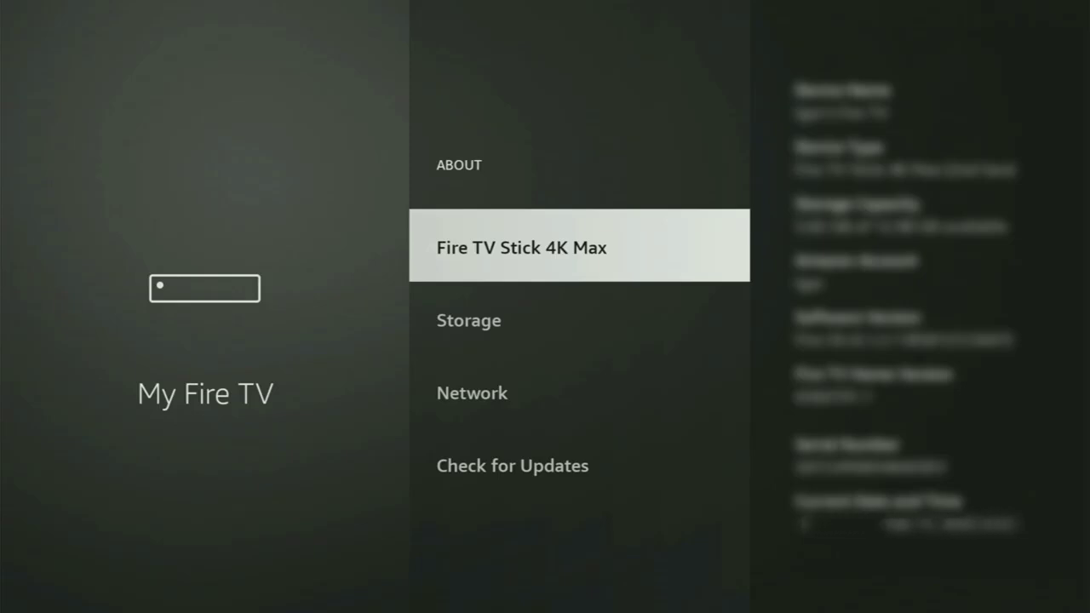
key("Return")
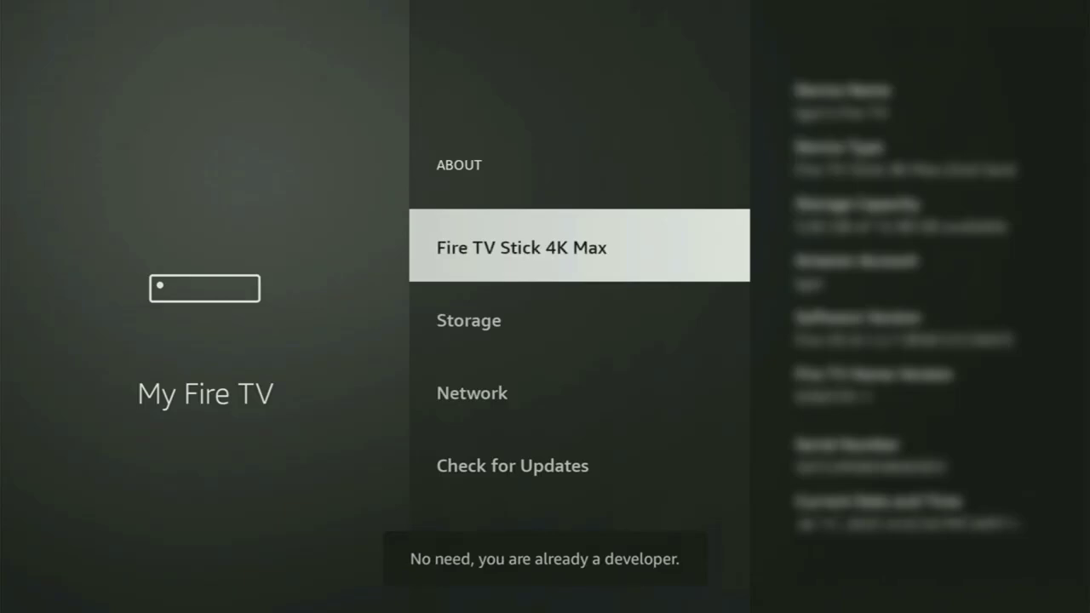
key("Down")
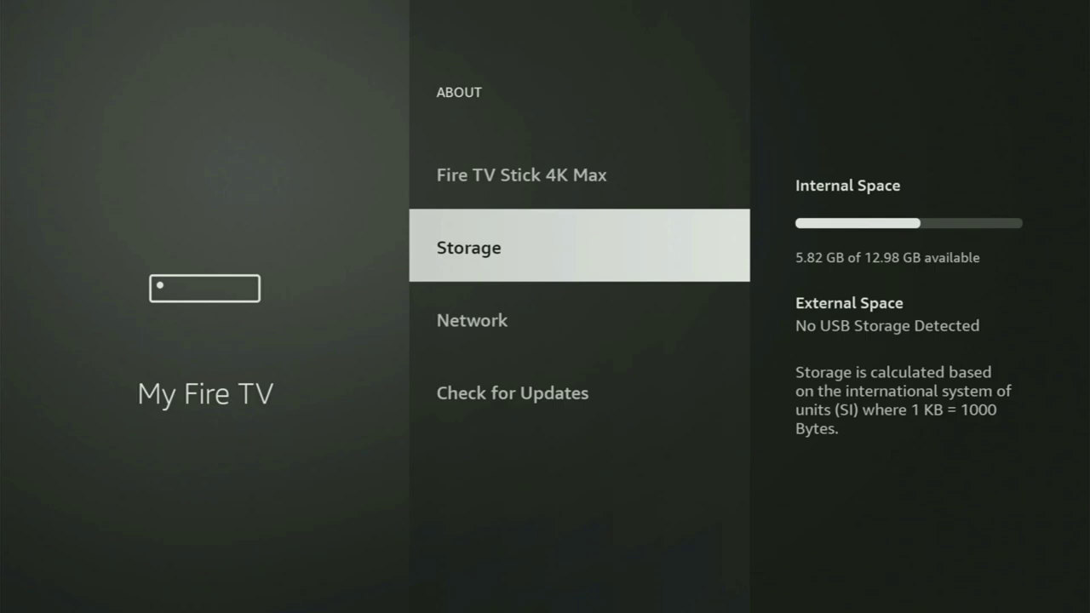
key("Escape")
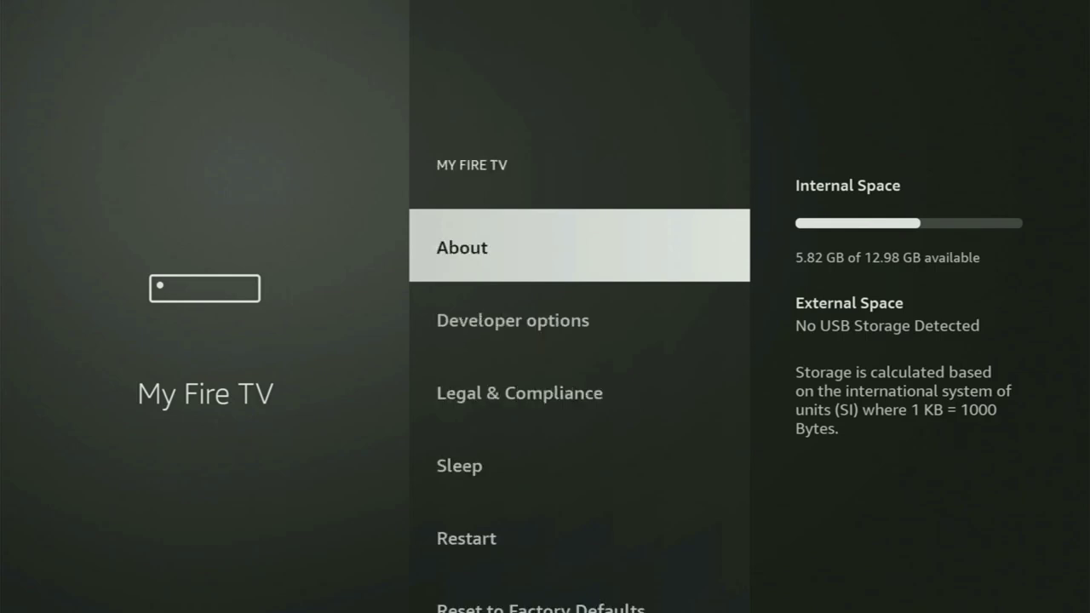
Open the Install unknown apps list within Developer options
key("Down")
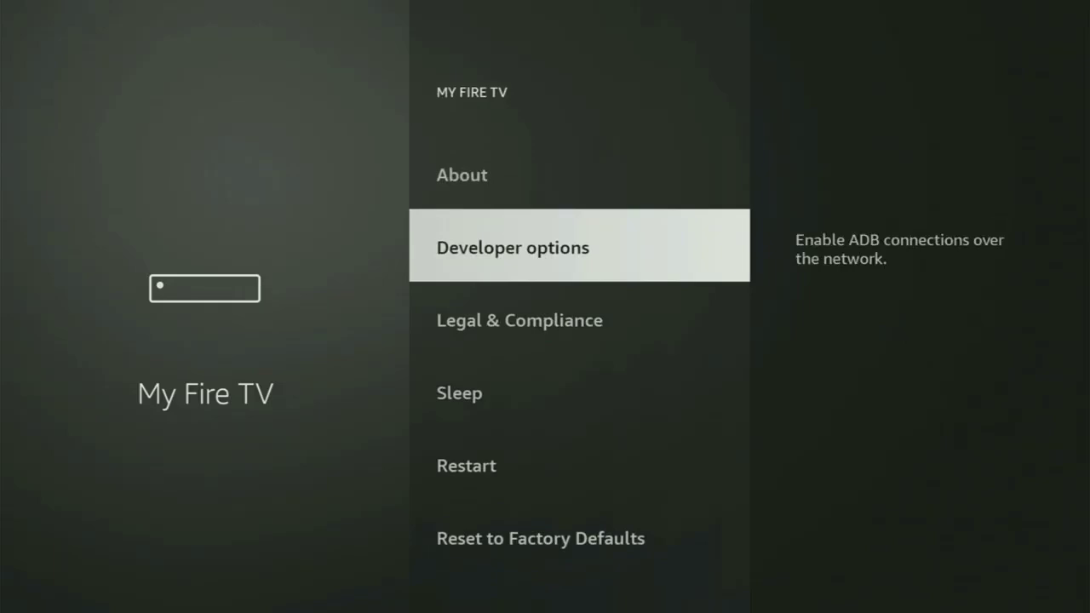
key("Return")
key("Down")
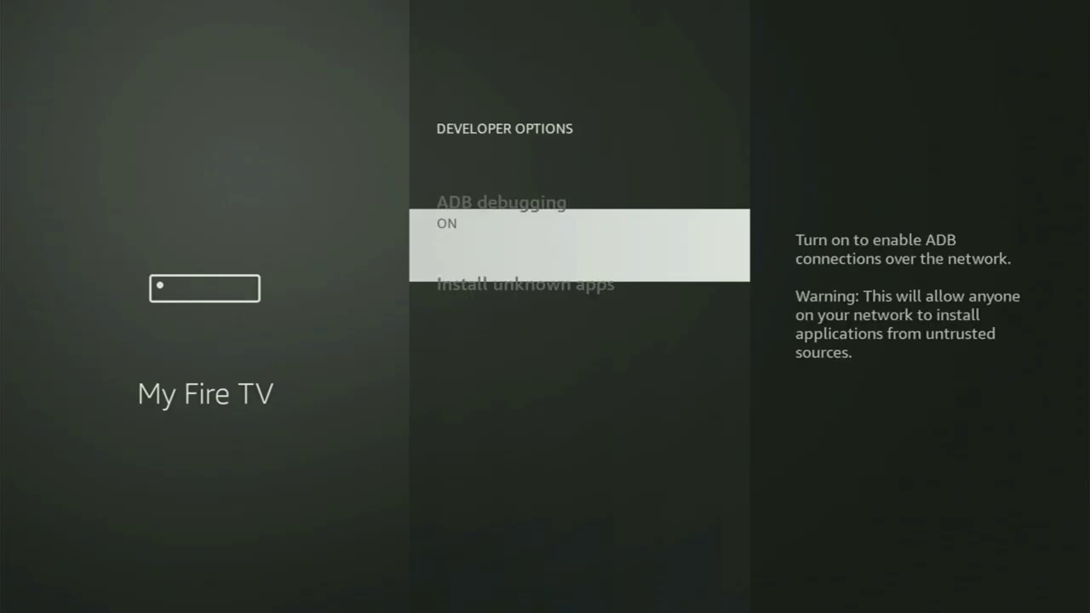
key("Return")
key("Down")
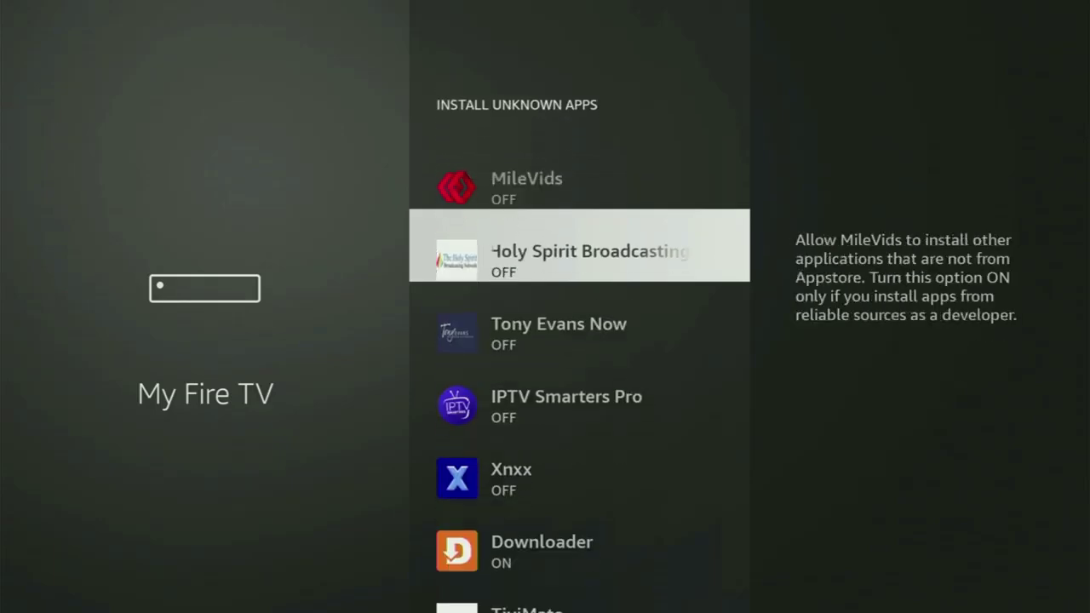
Toggle Downloader's permission to install unknown apps off and back to ON
key("Down")
key("Down")
key("Down")
key("Down")
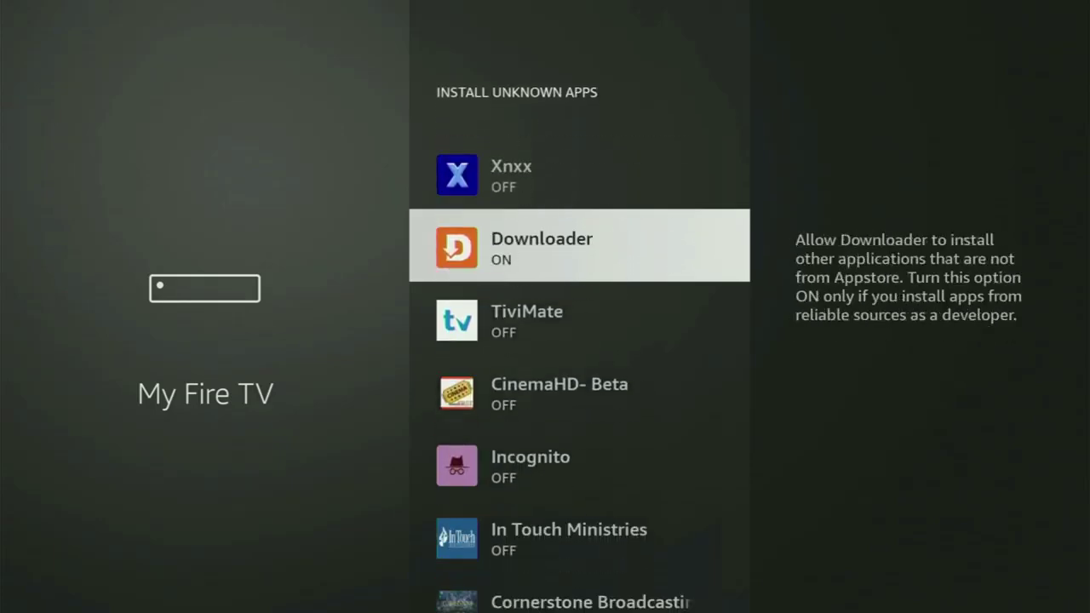
key("Return")
key("Return")
key("Up")
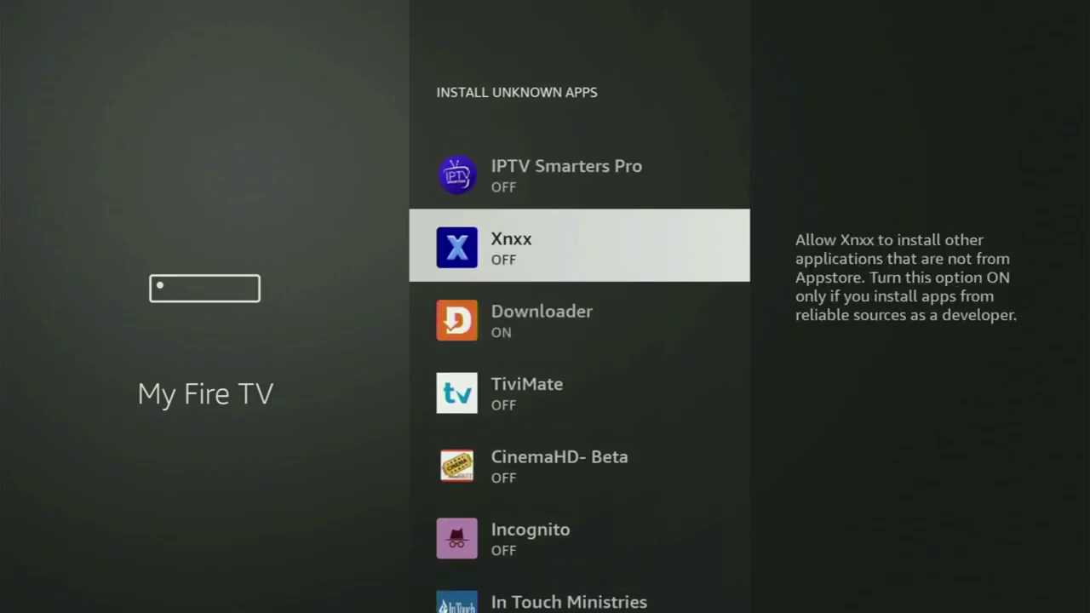
key("Up")
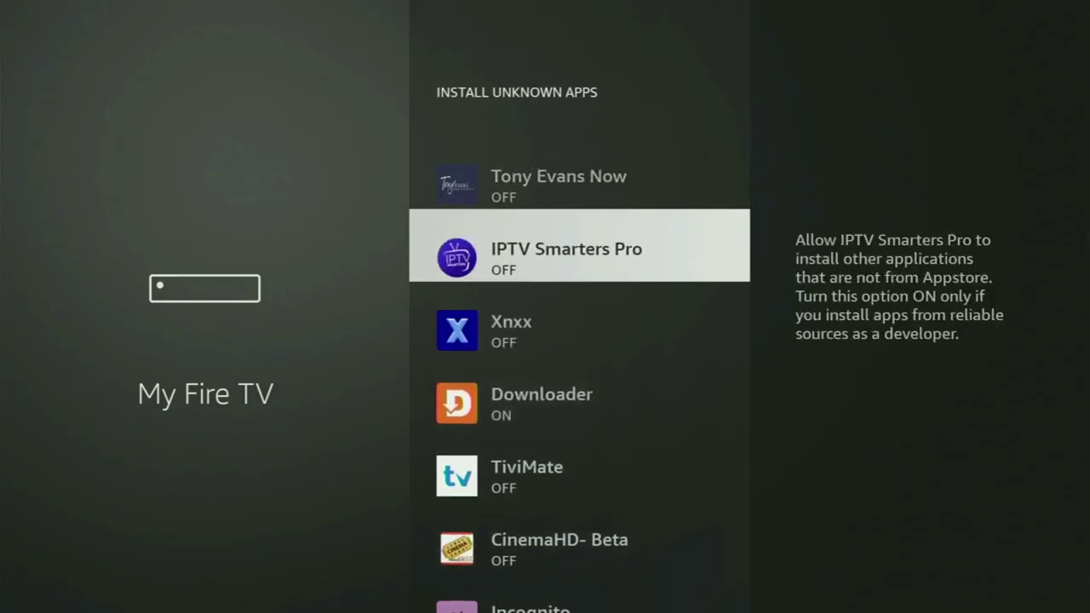
key("Up")
key("Up")
key("Down")
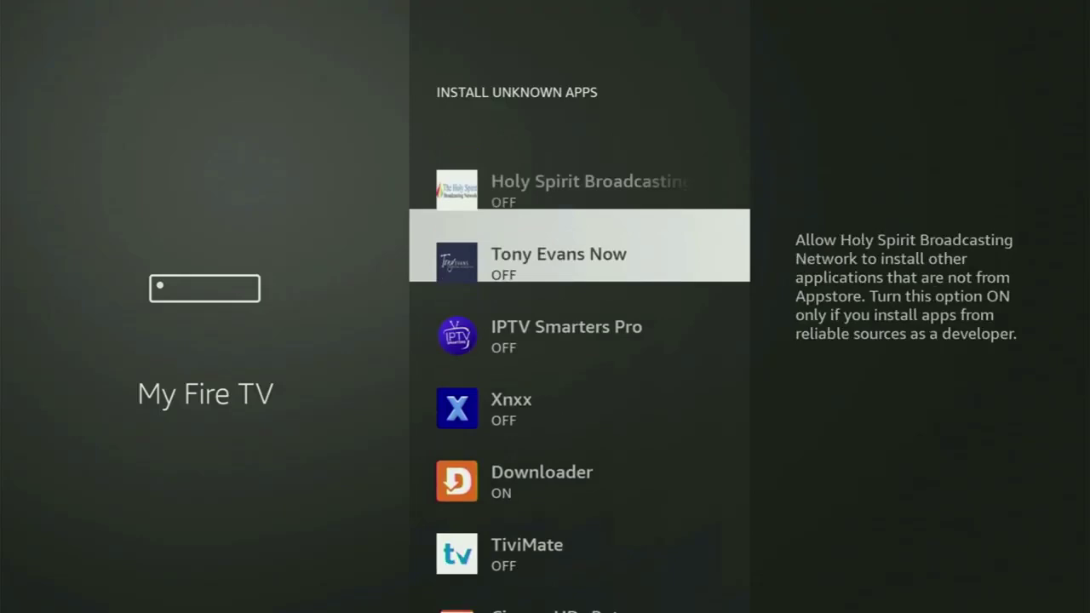
key("Down")
key("Down")
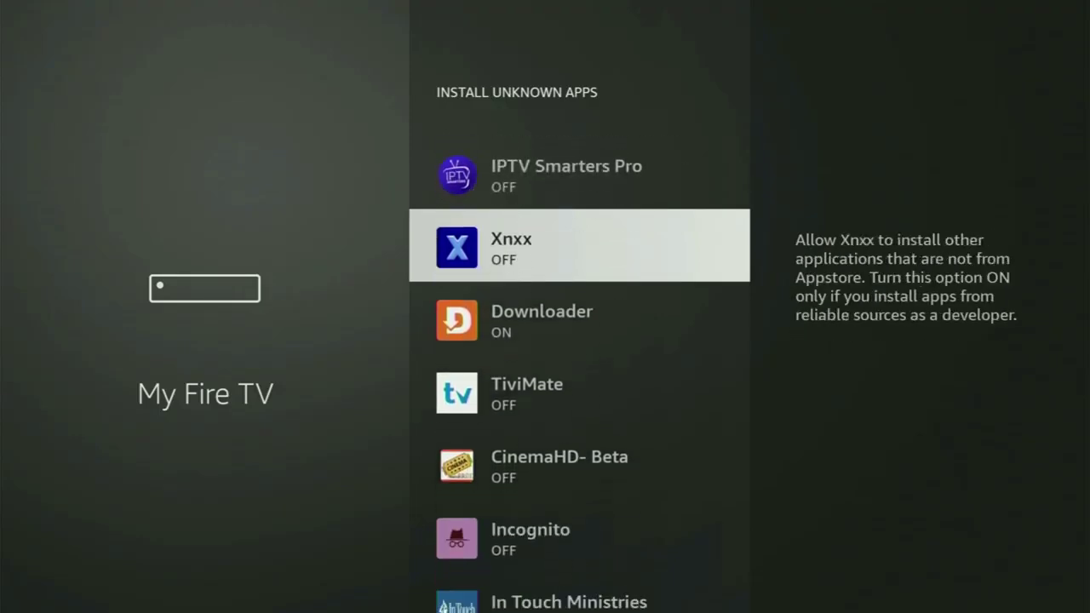
Look through the Install unknown apps list down to Cornerstone Broadcasting and back up
key("Down")
key("Down")
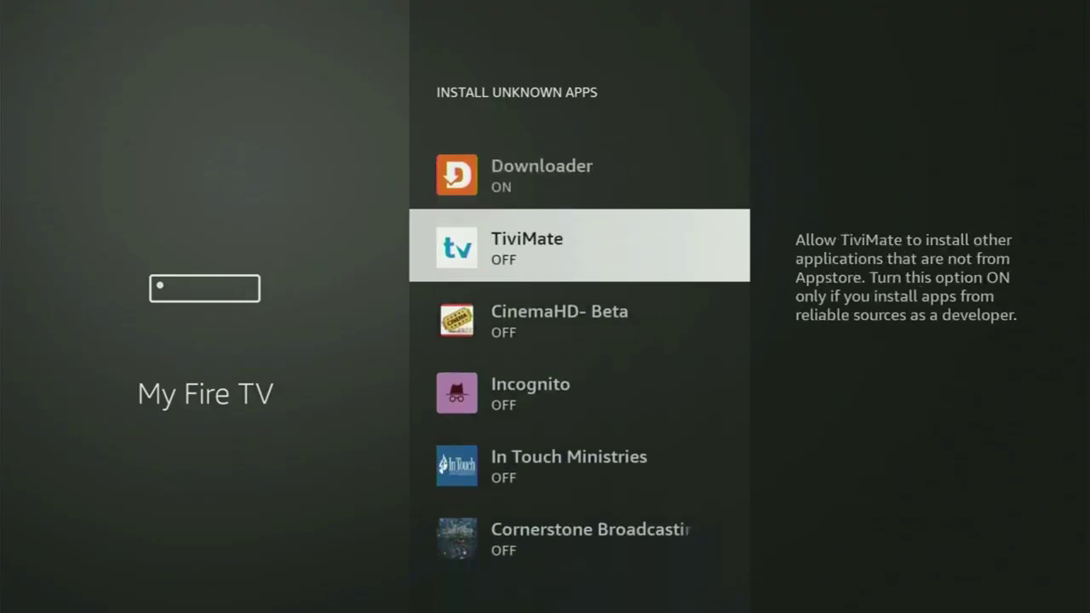
key("Down")
key("Down")
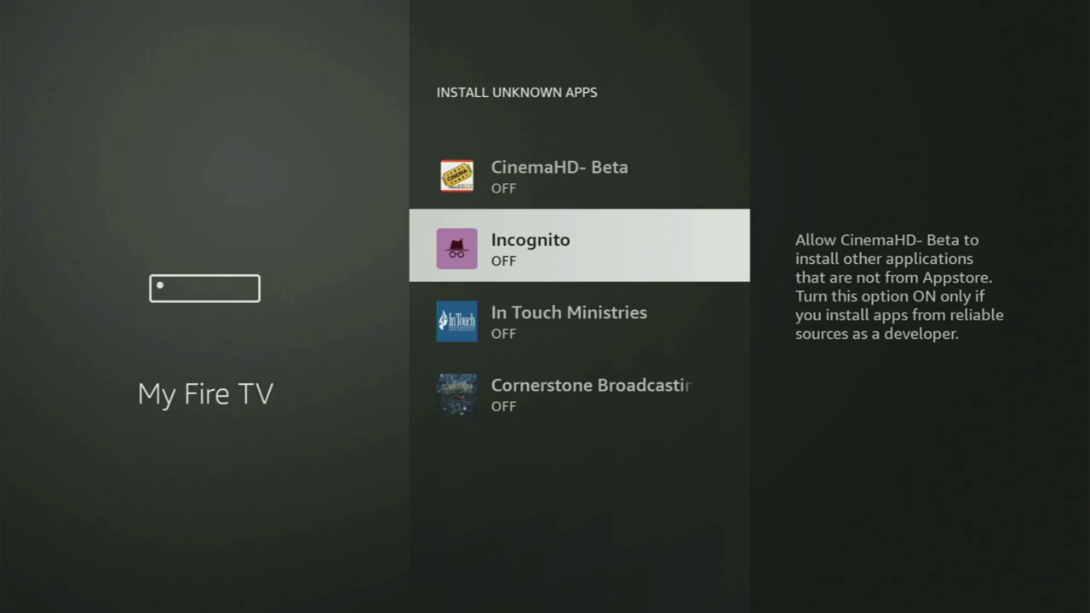
key("Down")
key("Down")
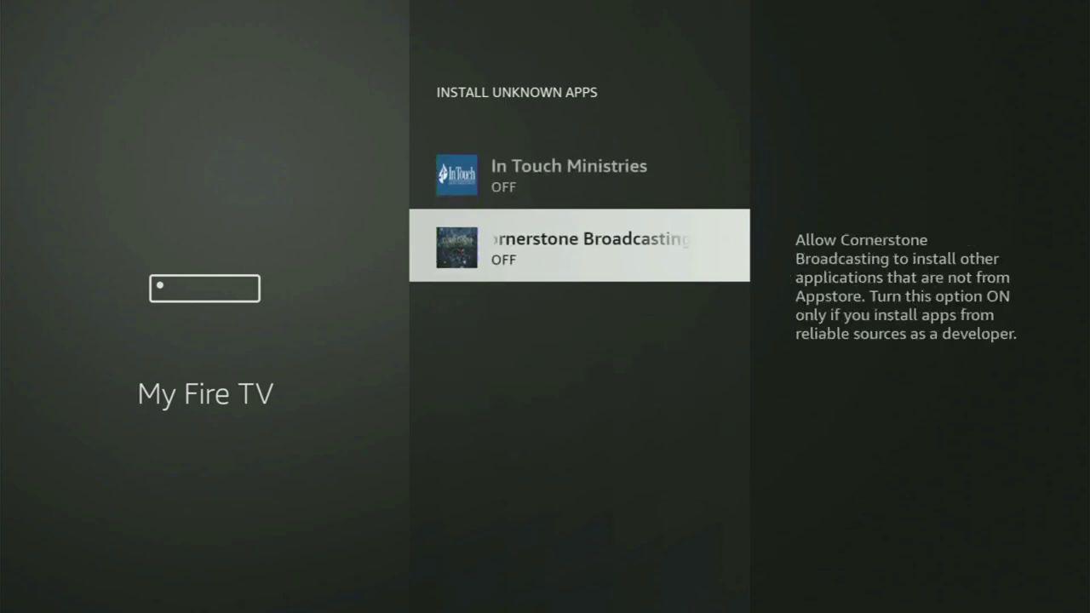
key("Up")
key("Up")
key("Up")
key("Up")
key("Up")
key("Up")
key("Up")
key("Up")
key("Up")
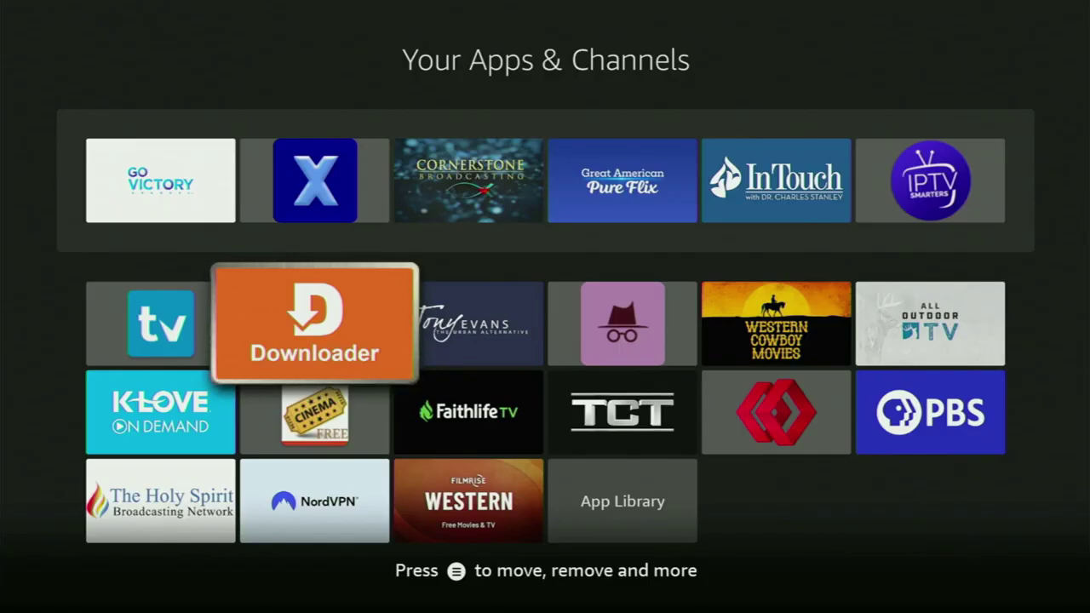
Open NordVPN from Your Apps & Channels
key("Down")
key("Down")
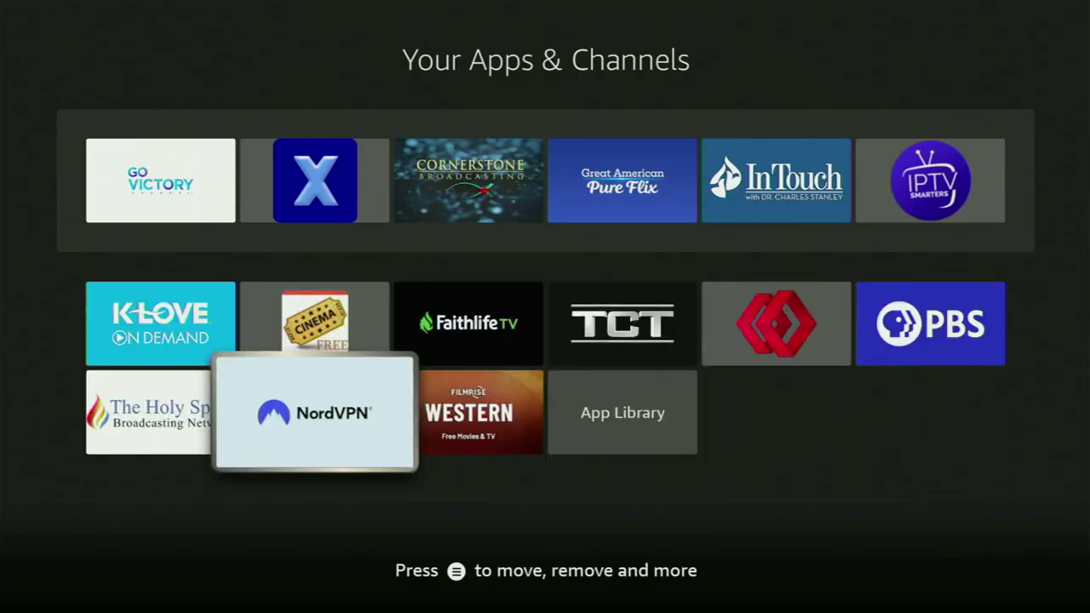
key("Return")
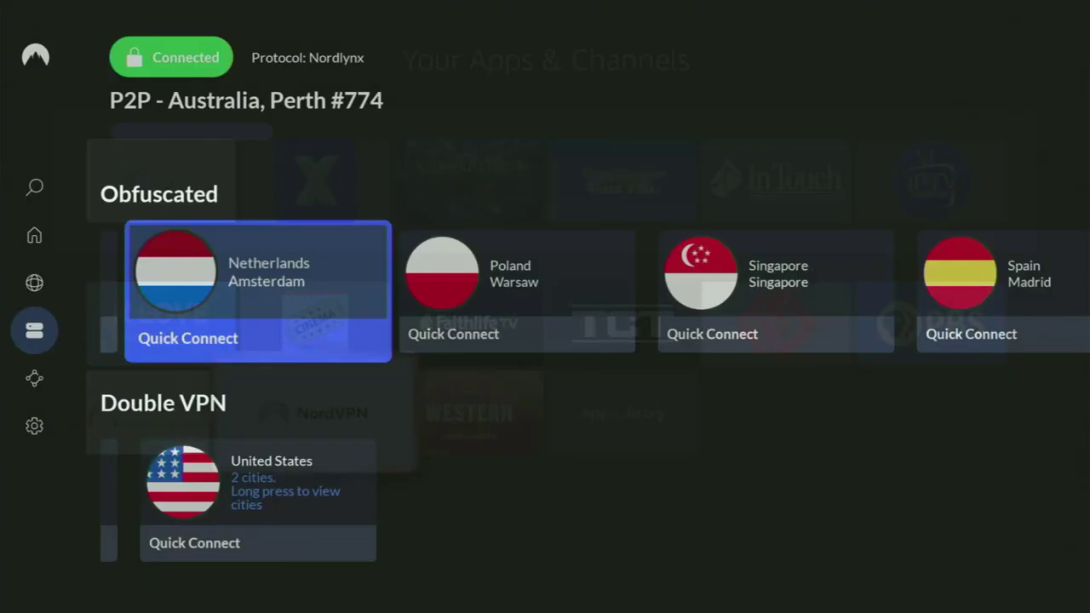
key("Down")
key("Up")
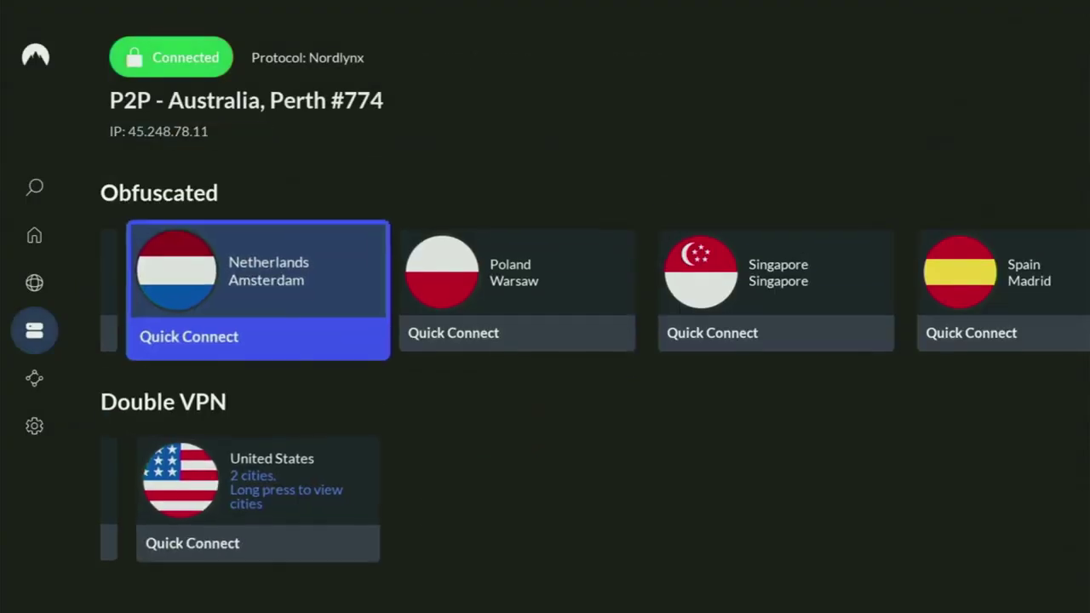
Leave the Obfuscated servers row and switch NordVPN to its Countries section
key("Left")
key("Left")
key("Left")
key("Left")
key("Left")
key("Left")
key("Left")
key("Left")
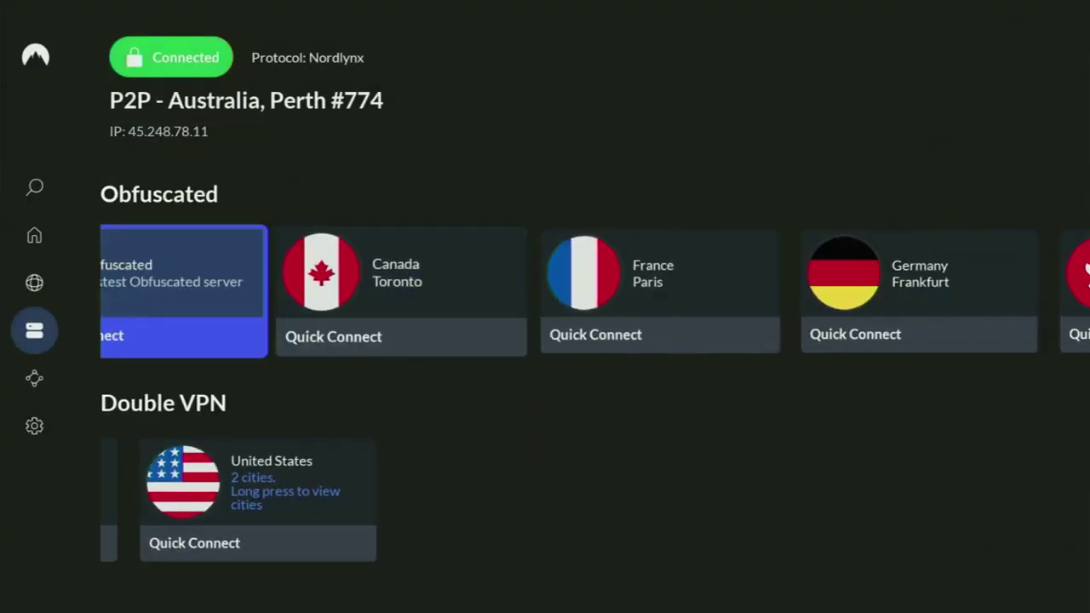
key("Up")
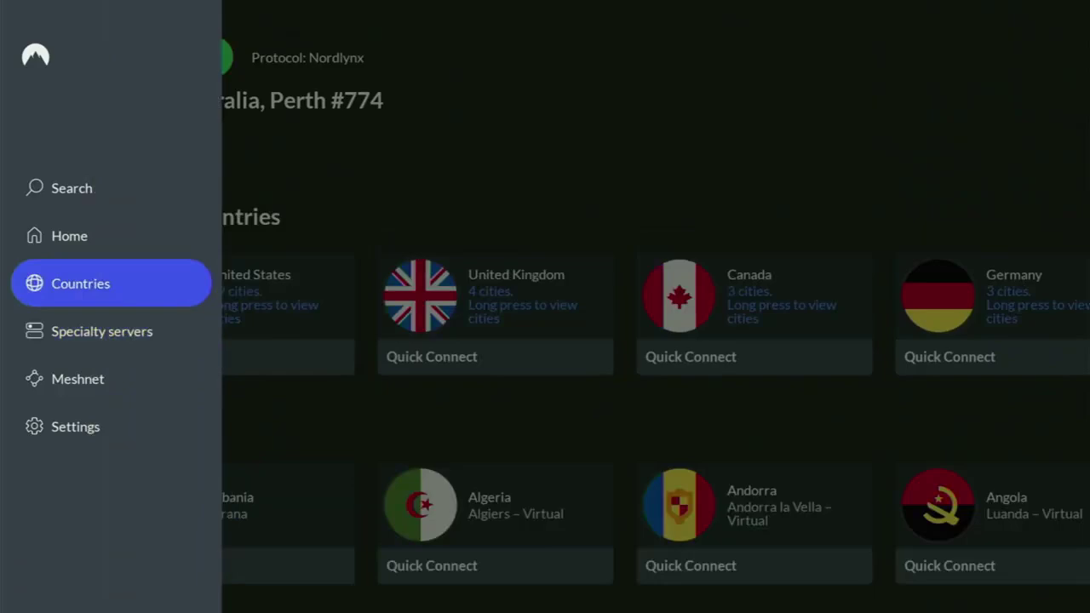
Look through the server countries from the Popular countries row down to the U - V group
key("Right")
key("Right")
key("Right")
key("Right")
key("Right")
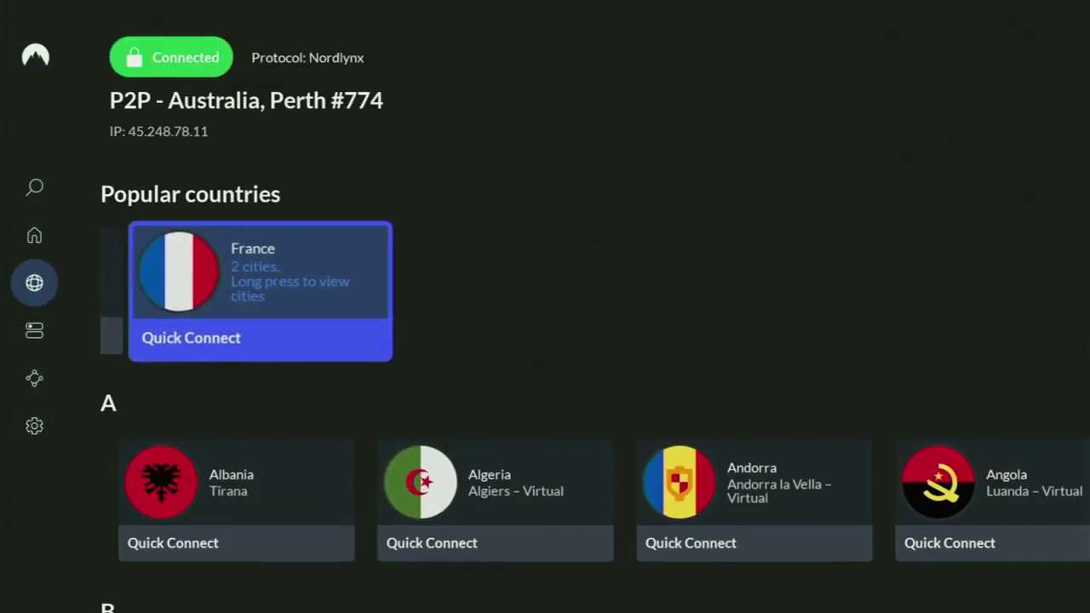
key("Down")
key("Down")
key("Down")
key("Down")
key("Down")
key("Down")
key("Down")
key("Down")
key("Down")
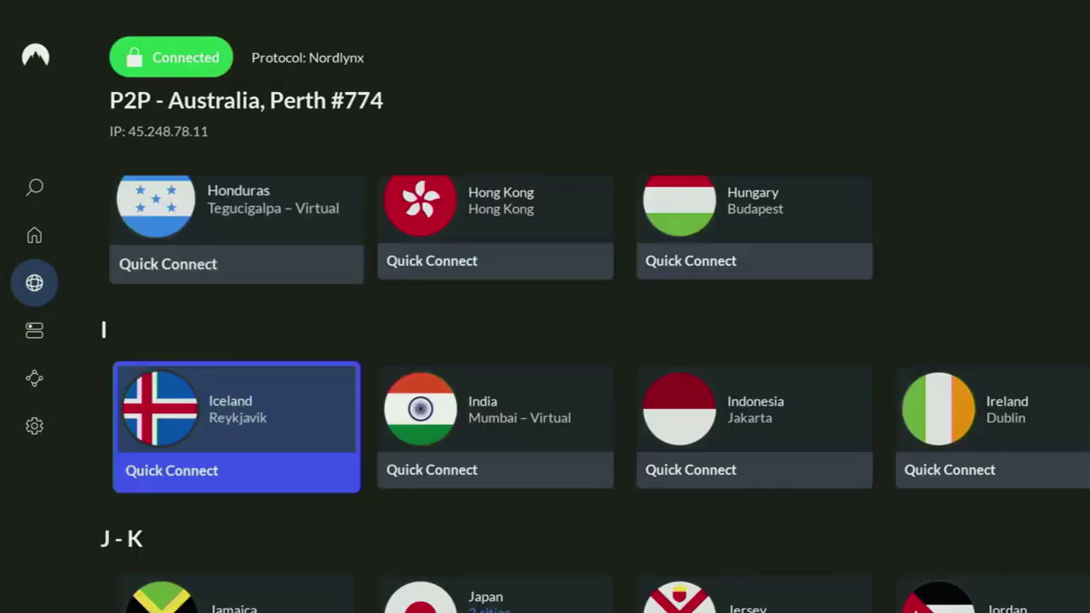
key("Down")
key("Down")
key("Down")
key("Down")
key("Down")
key("Down")
key("Down")
key("Down")
Look across the countries in the U - V group as far as Vietnam
key("Right")
key("Right")
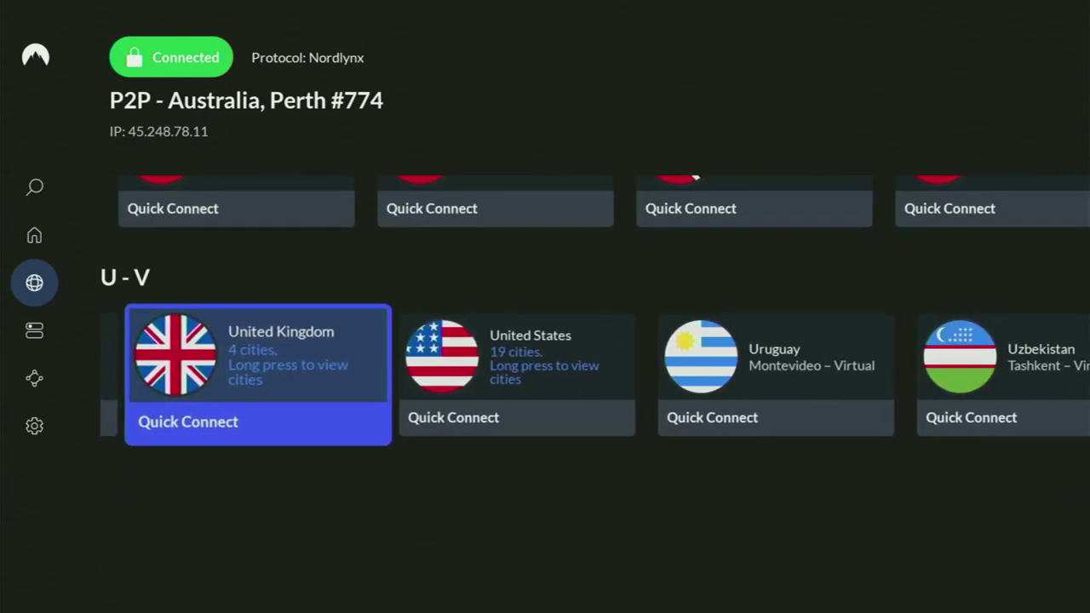
key("Right")
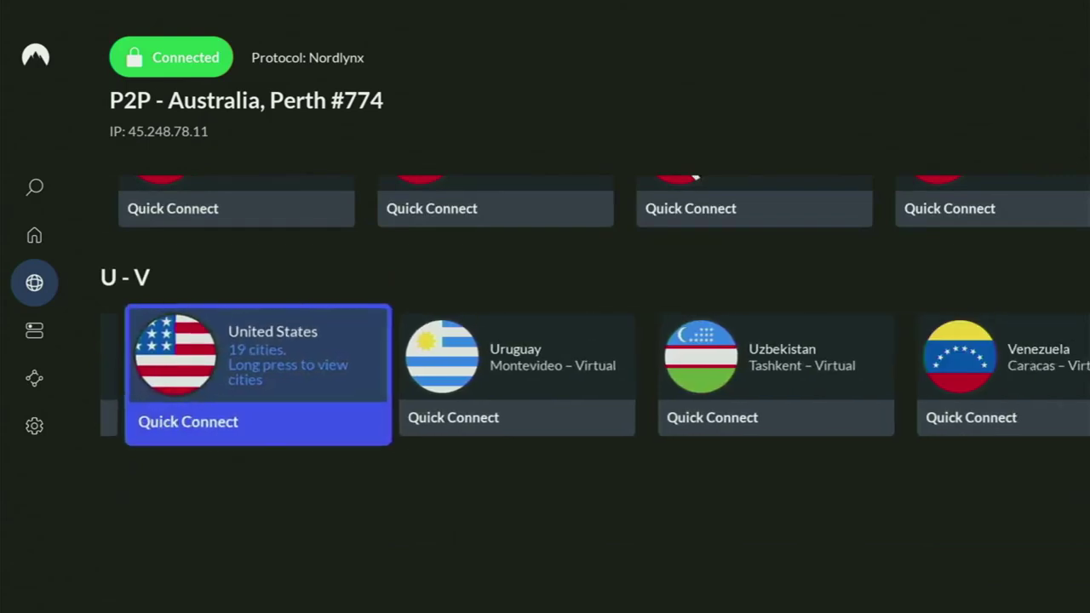
key("Right")
key("Right")
key("Right")
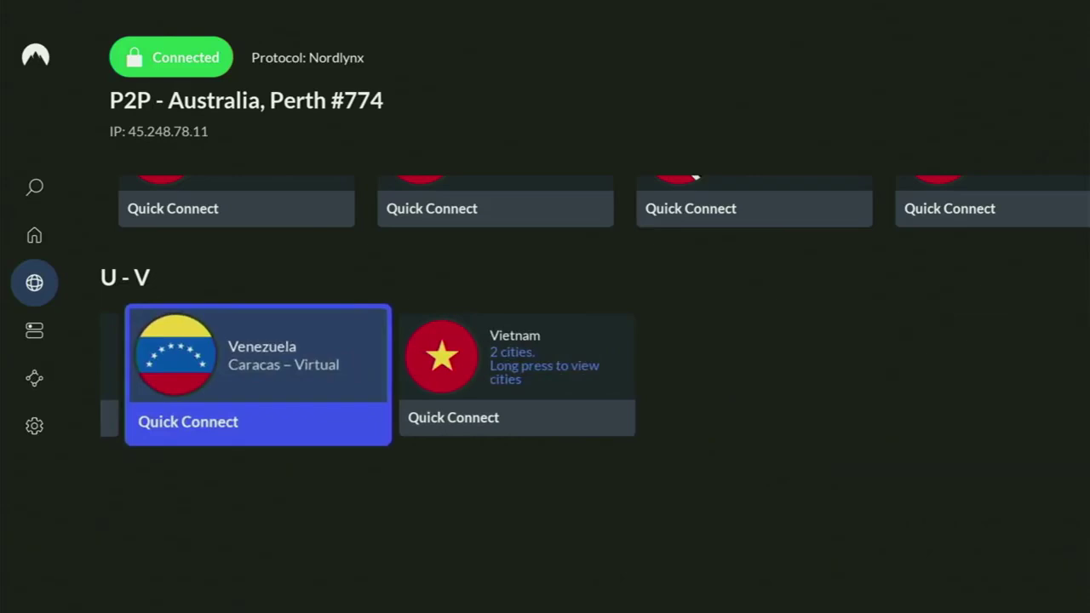
key("Right")
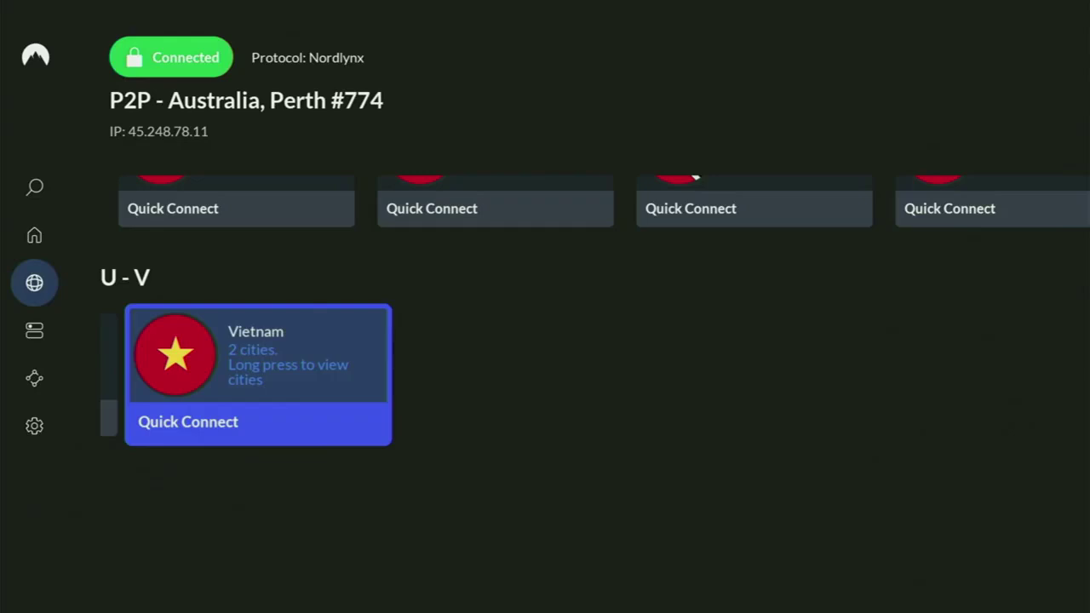
Connect the VPN to the Singapore server in the S group of countries
key("Up")
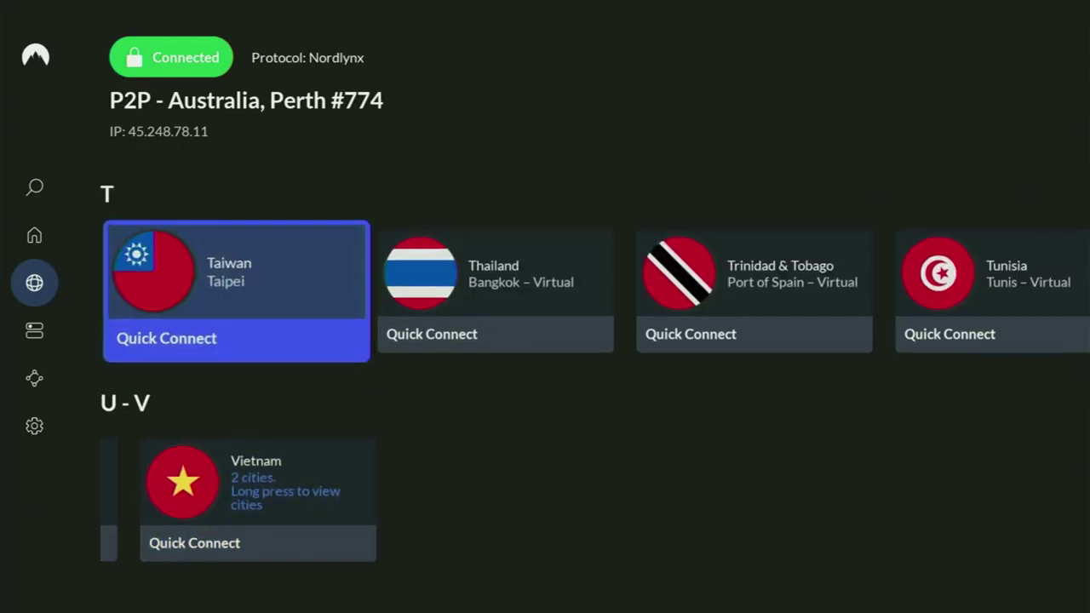
key("Up")
key("Right")
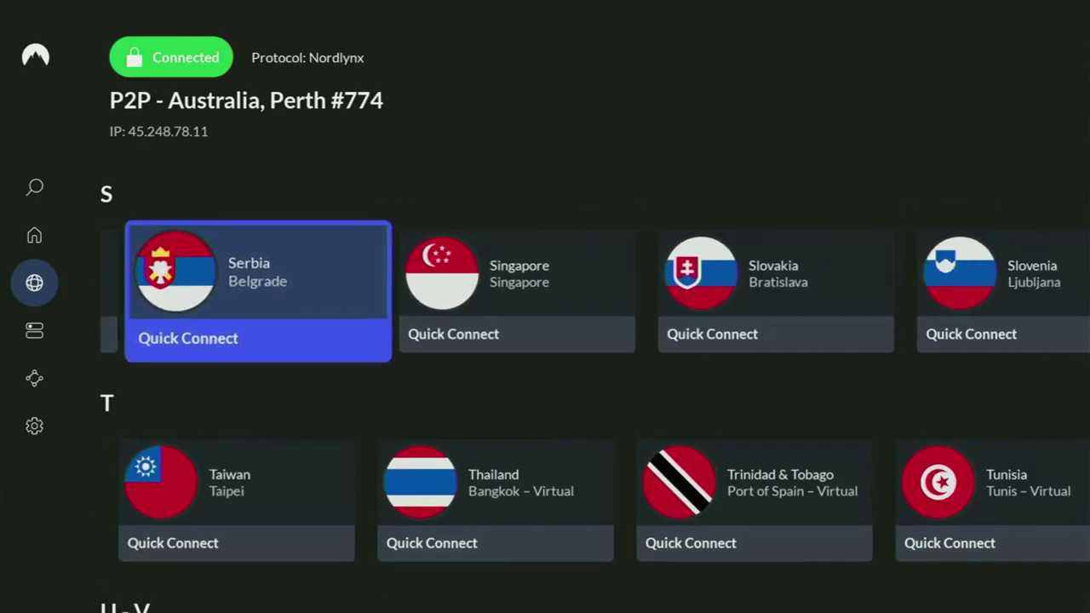
key("Right")
key("Return")
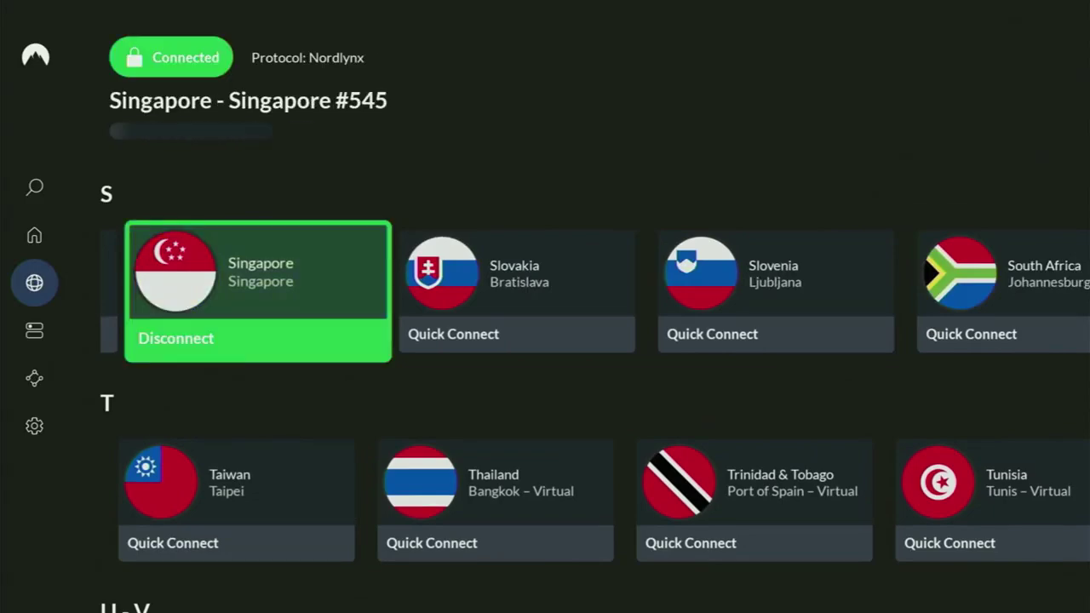
Leave the country list and open the P2P row in the Specialty servers section
key("Up")
key("Up")
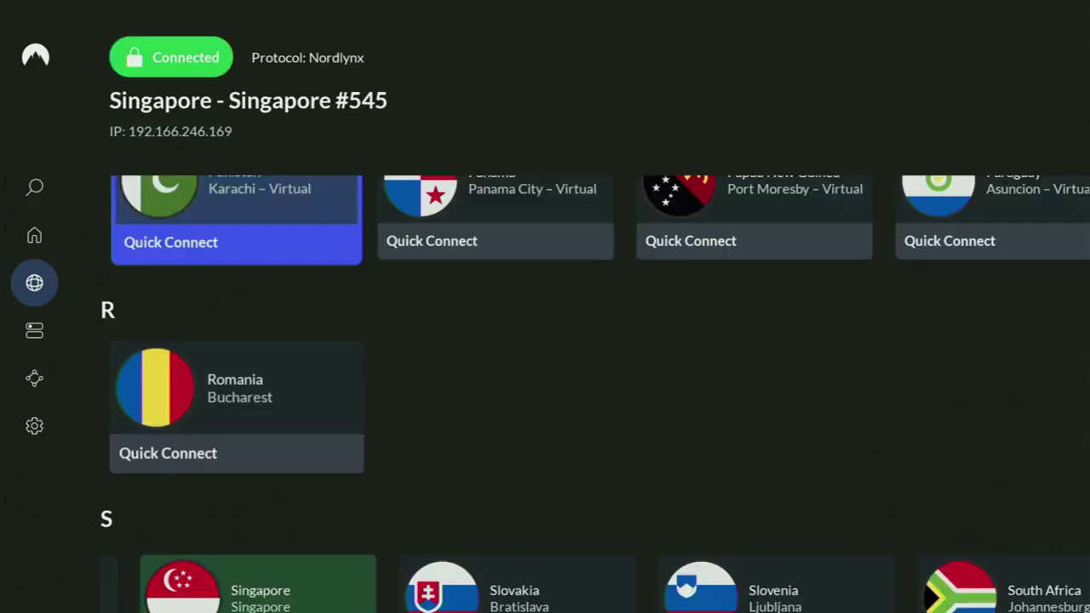
key("Up")
key("Up")
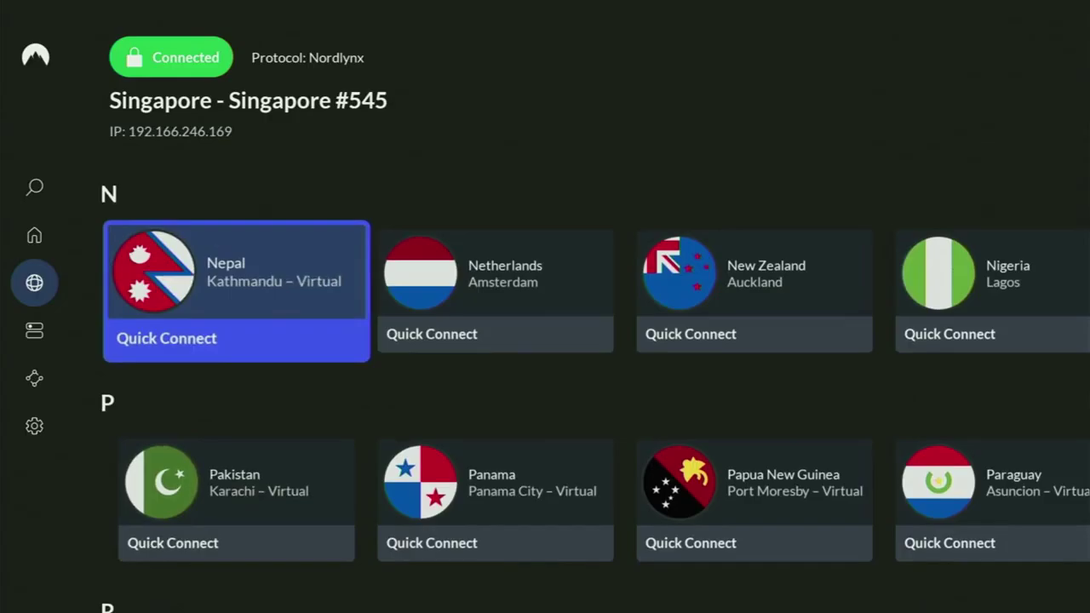
key("Left")
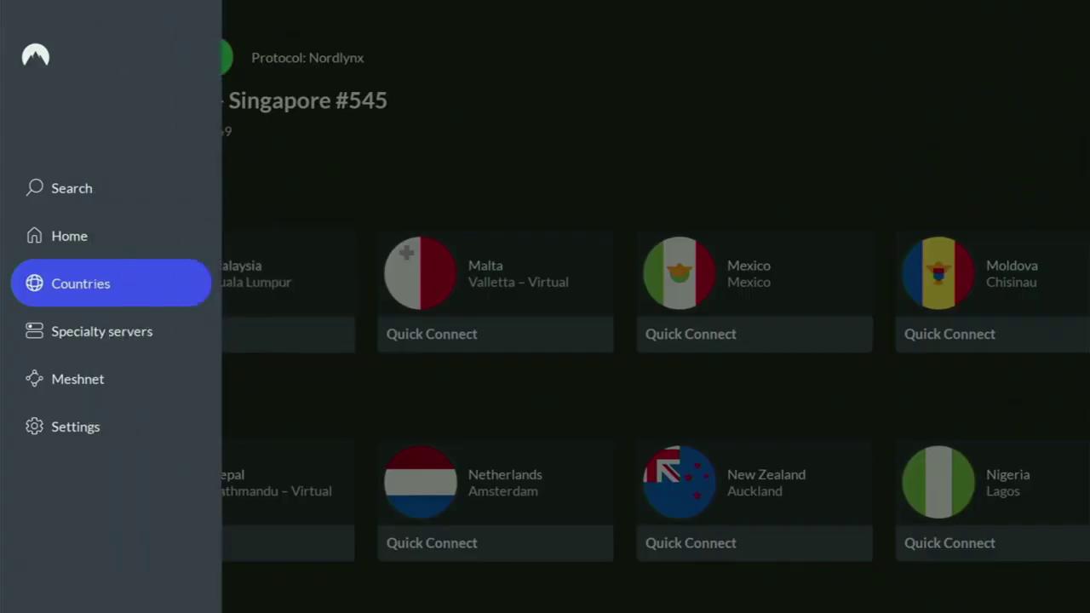
key("Down")
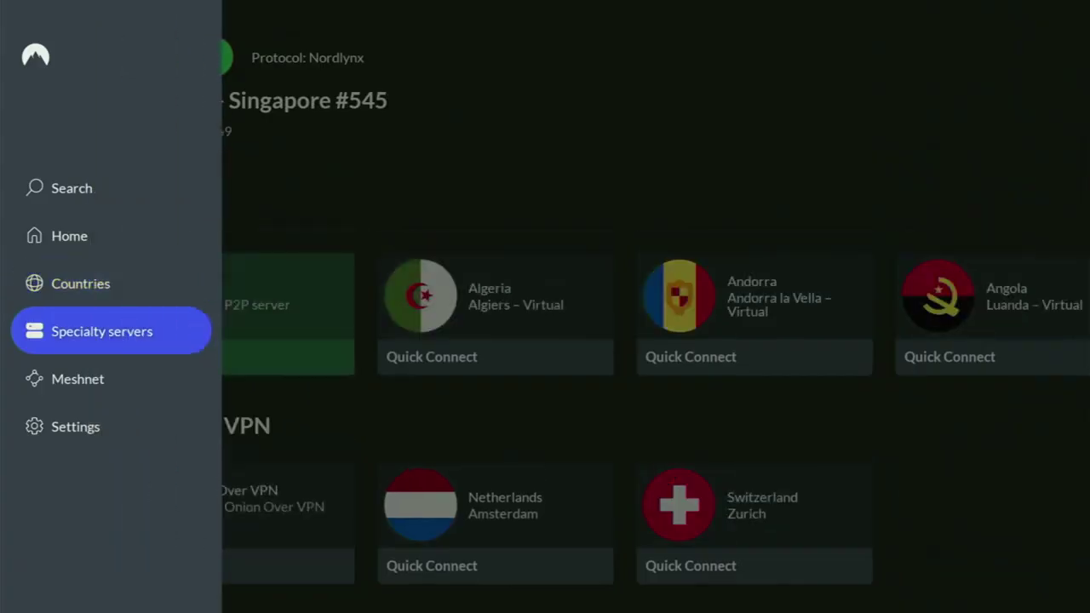
key("Right")
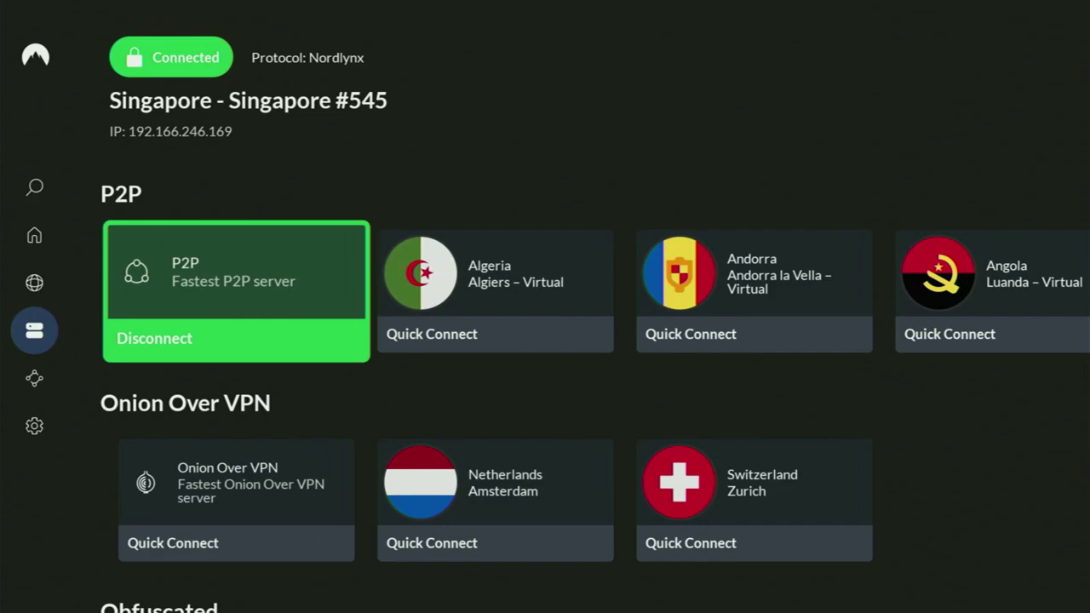
Look through the P2P locations up to Bahamas and on through the Onion Over VPN and Obfuscated servers
key("Right")
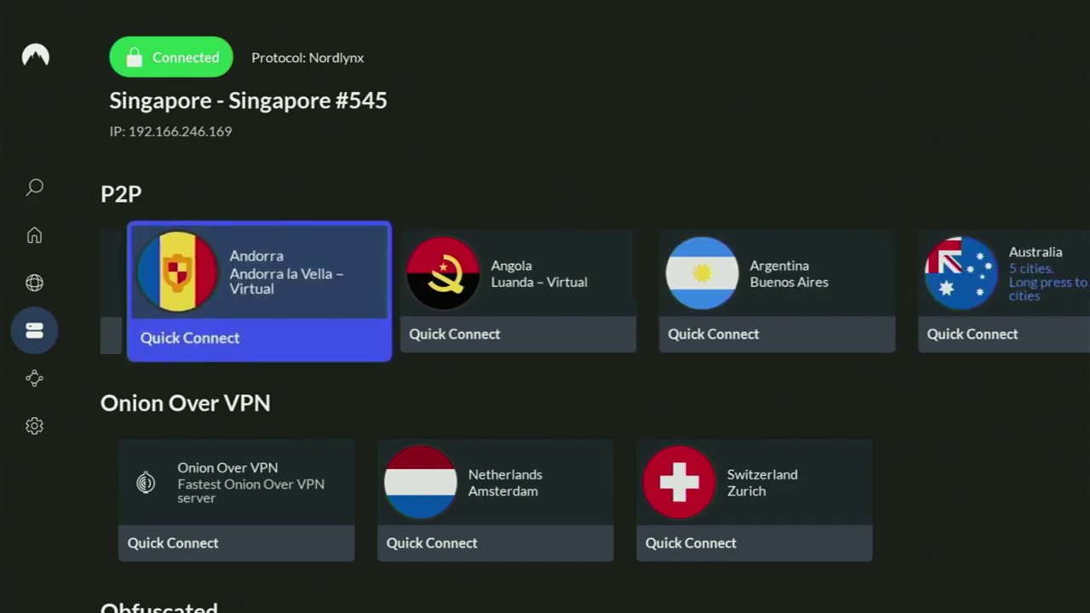
key("Right")
key("Right")
key("Right")
key("Right")
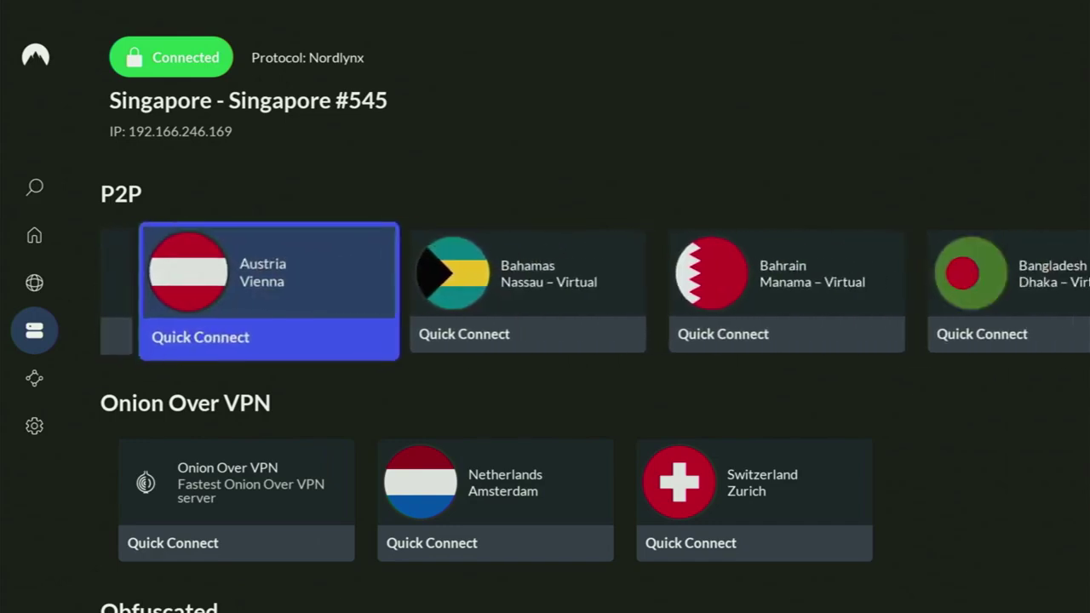
key("Right")
key("Down")
key("Right")
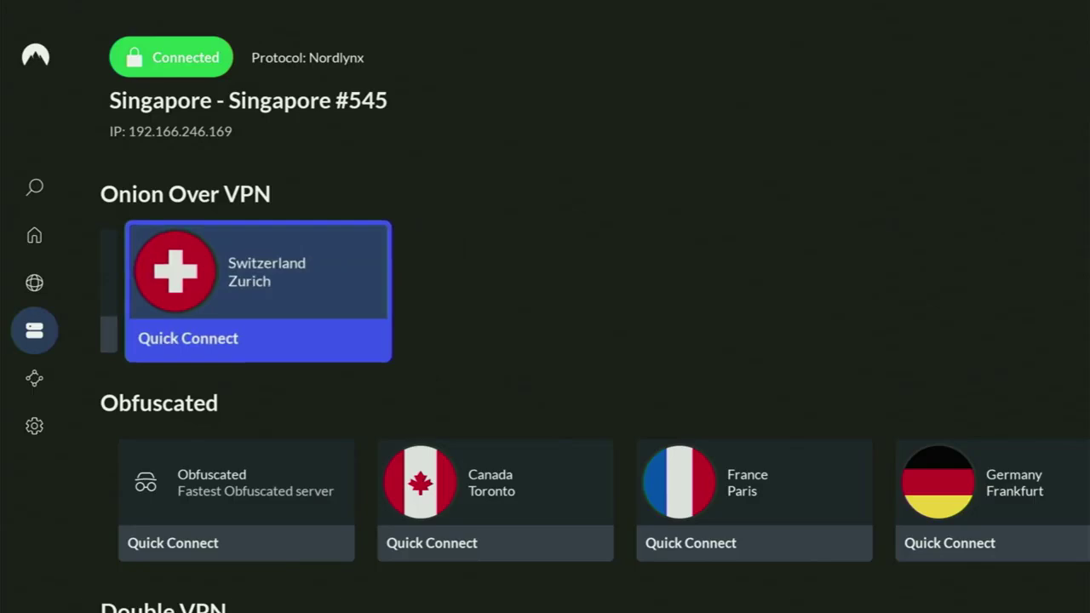
key("Down")
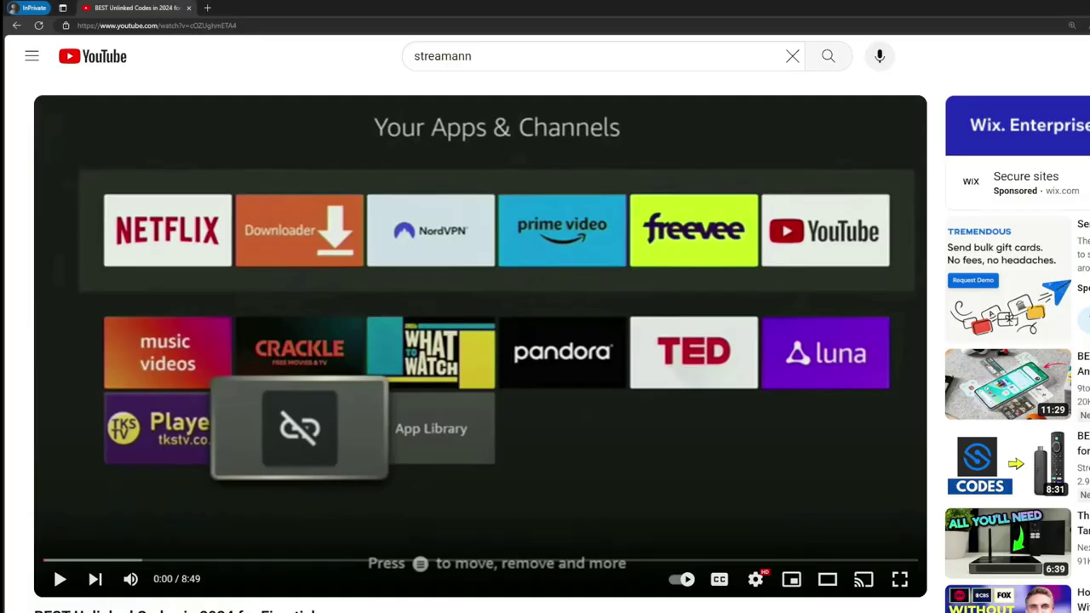
Switch to the YouTube video page in the browser, find the topvpnoffer.com link in the pinned comment, and view NordVPN's offer page
scroll(486, 540, "down", 5)
left_click(361, 337)
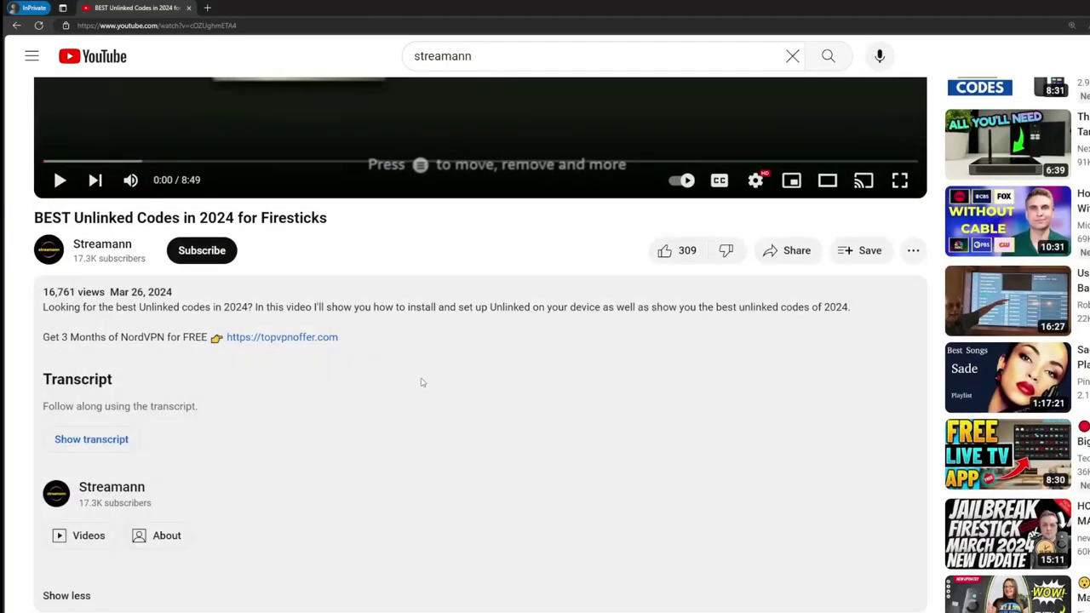
scroll(270, 372, "down", 3)
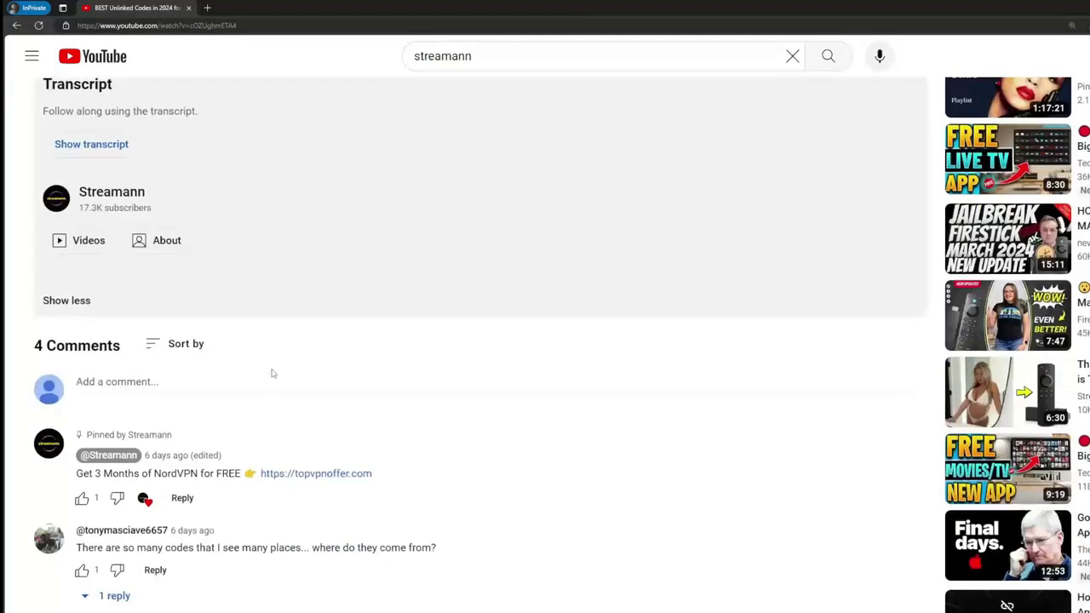
left_click_drag(389, 472, 282, 460)
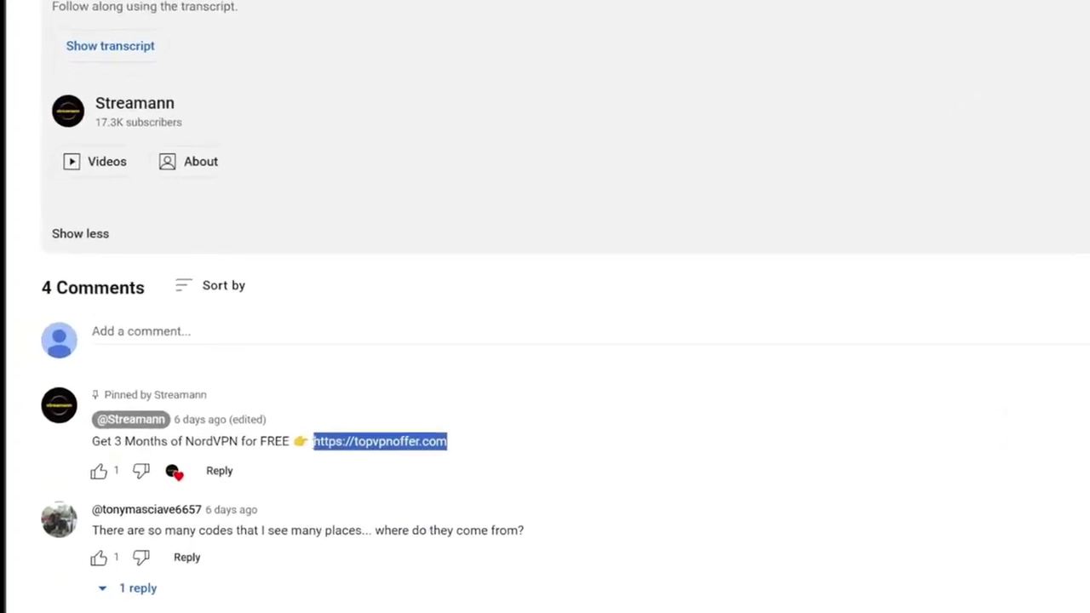
left_click(455, 420)
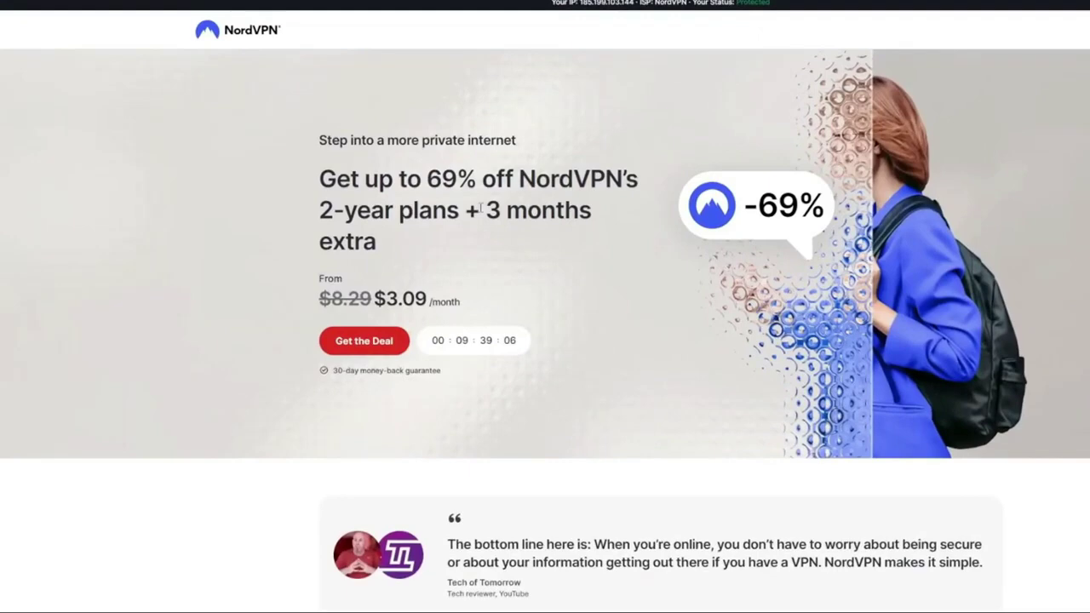
left_click_drag(491, 213, 582, 236)
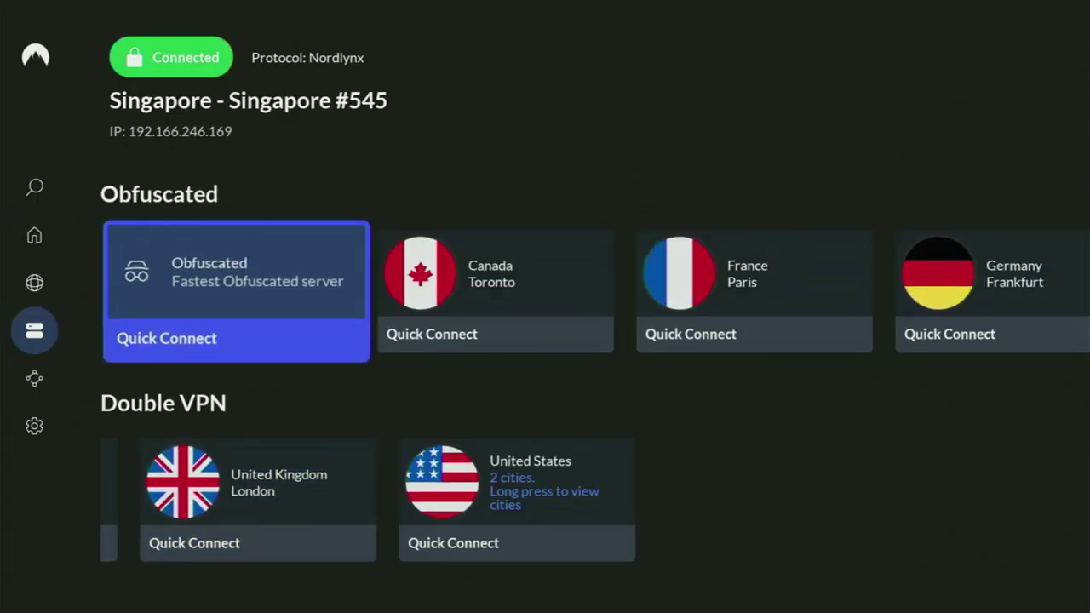
Leave NordVPN's Specialty servers and open the Downloader app from the Fire TV home screen
key("Up")
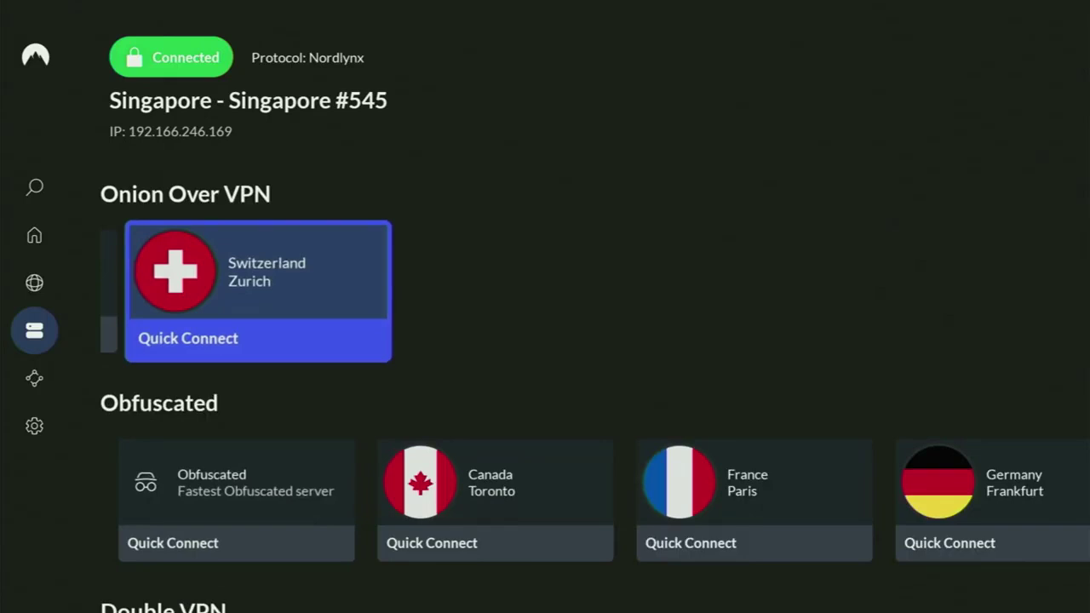
key("Up")
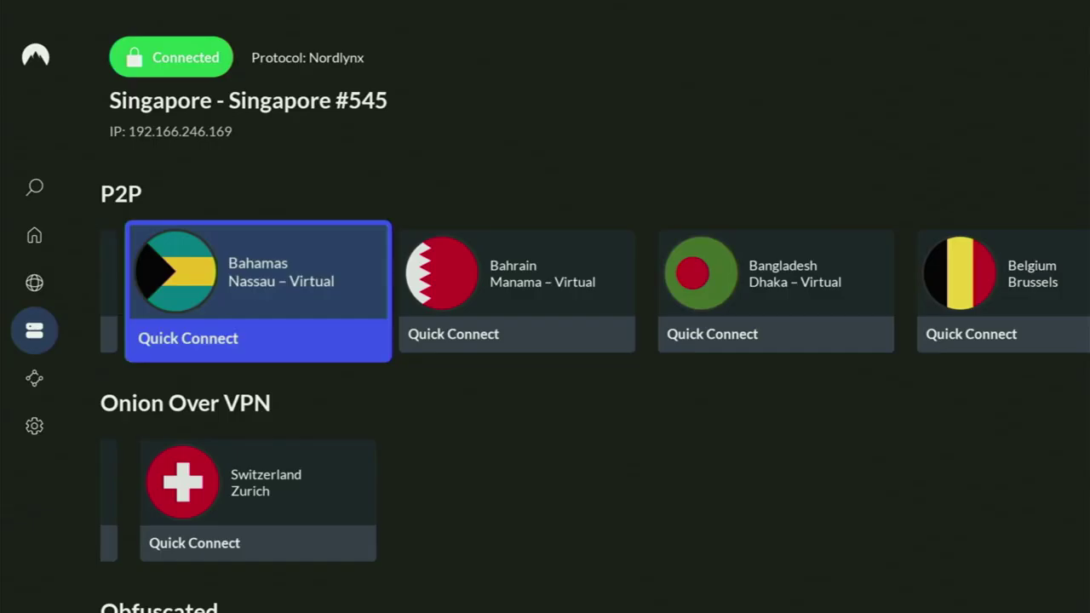
key("Home")
key("Right")
key("Right")
key("Right")
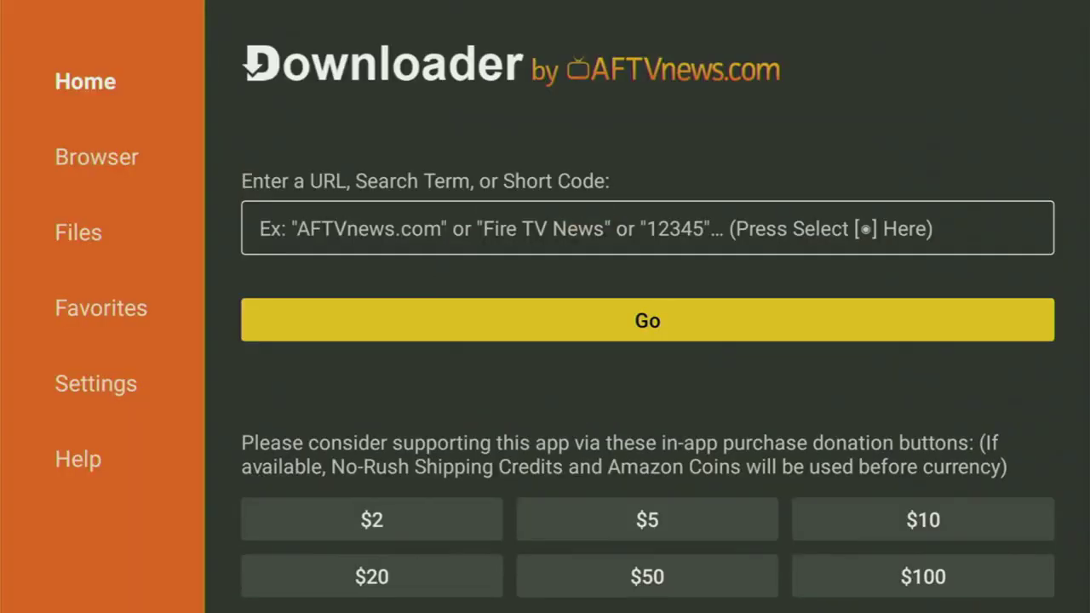
Return to the Home entry in Downloader's side menu
key("Left")
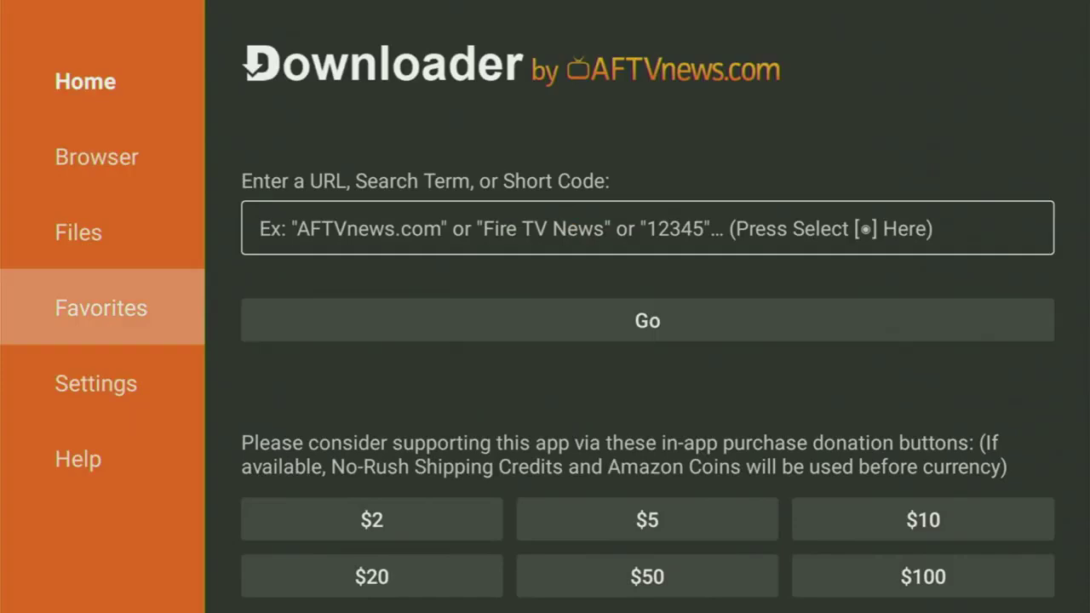
key("Up")
key("Up")
key("Up")
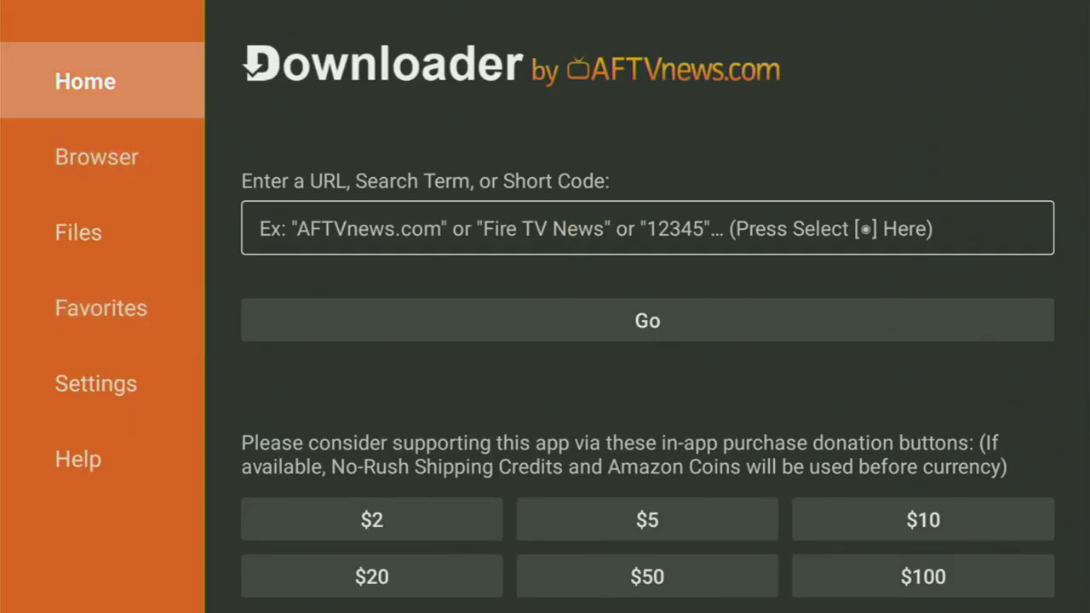
Enter the short code 856276 in the URL, search term or short code field
key("Right")
key("Return")
key("Right")
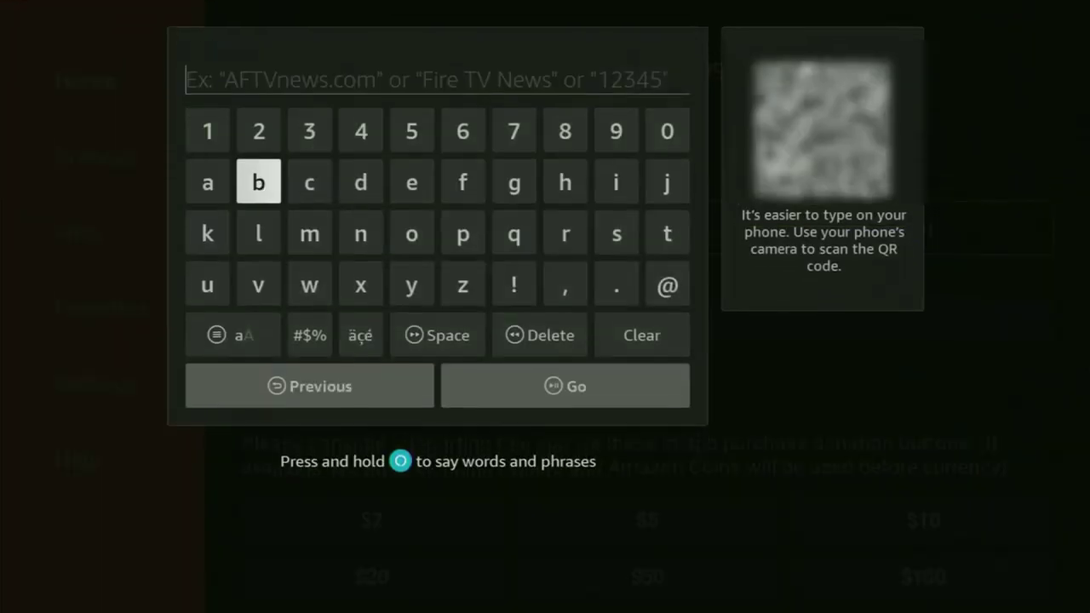
key("Right")
key("Right")
key("Right")
key("Right")
key("Right")
key("Up")
key("Right")
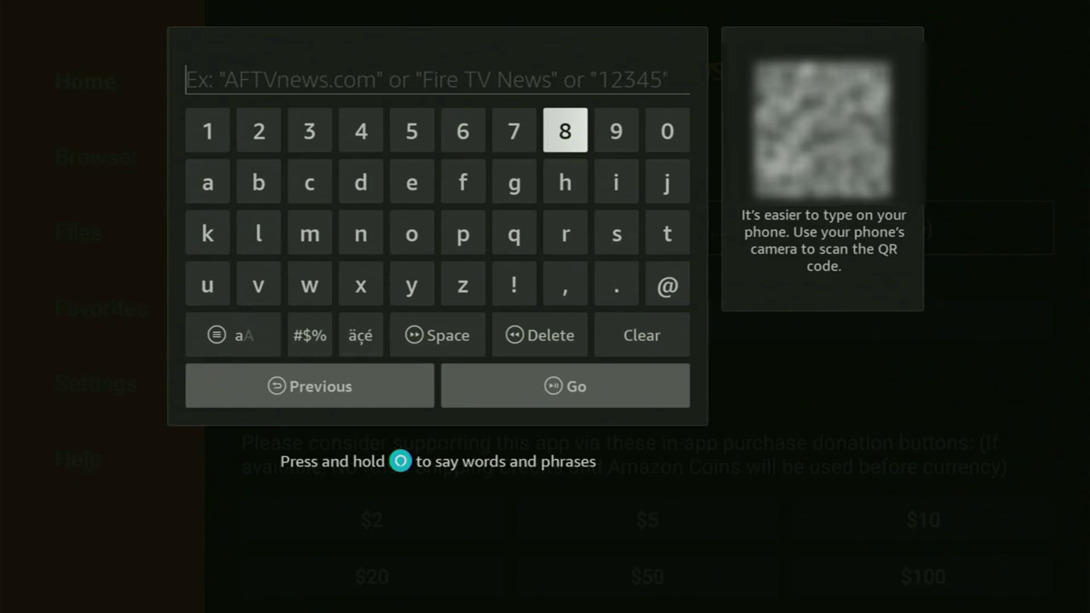
key("Return")
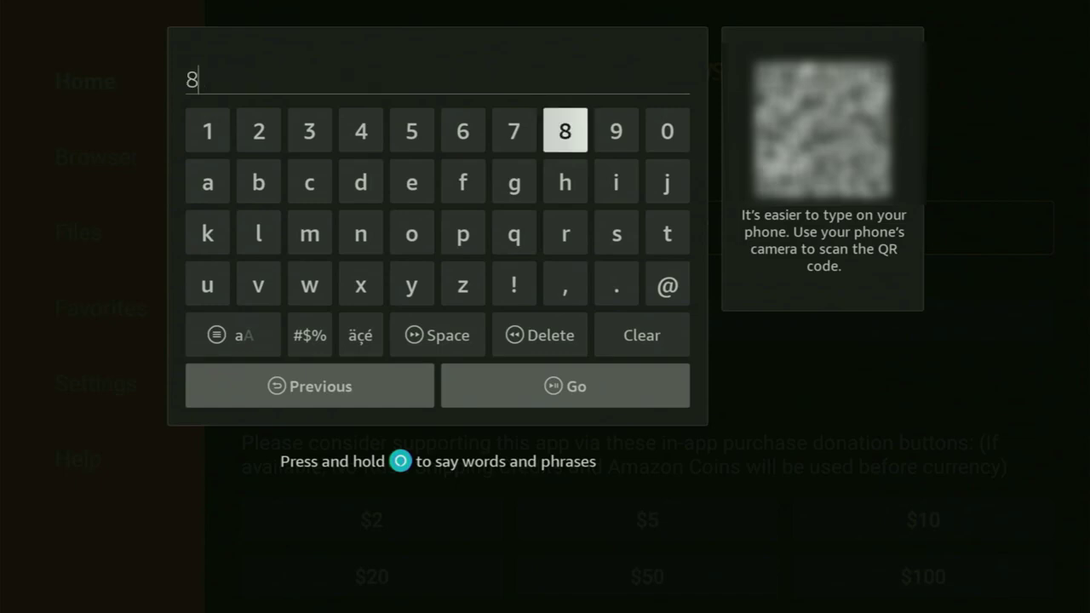
key("Left")
key("Left")
key("Left")
key("Return")
key("Right")
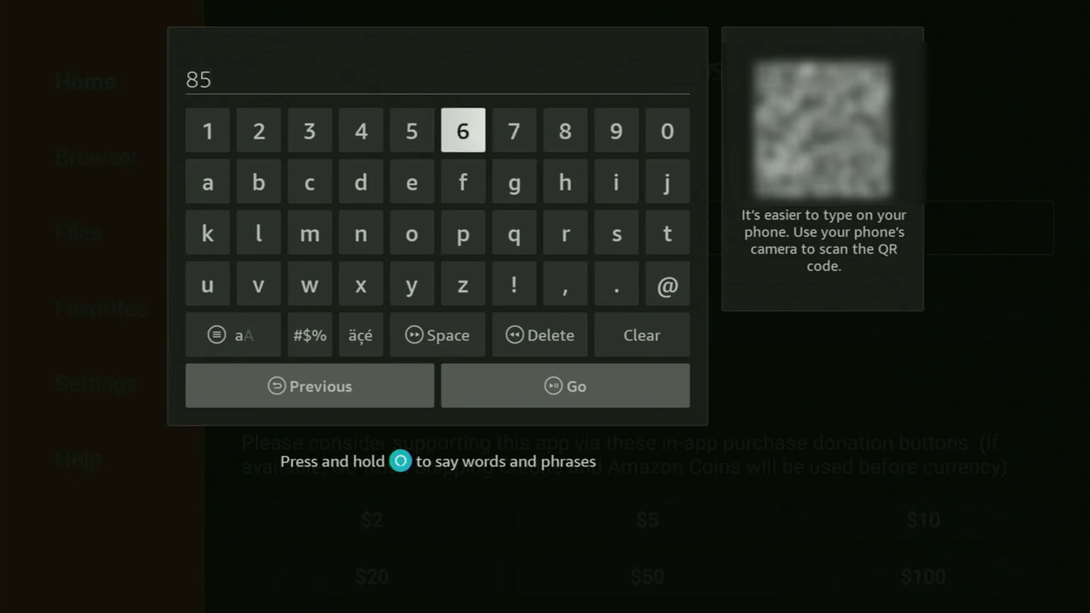
key("Return")
key("Left")
key("Left")
key("Left")
key("Left")
key("Return")
key("Right")
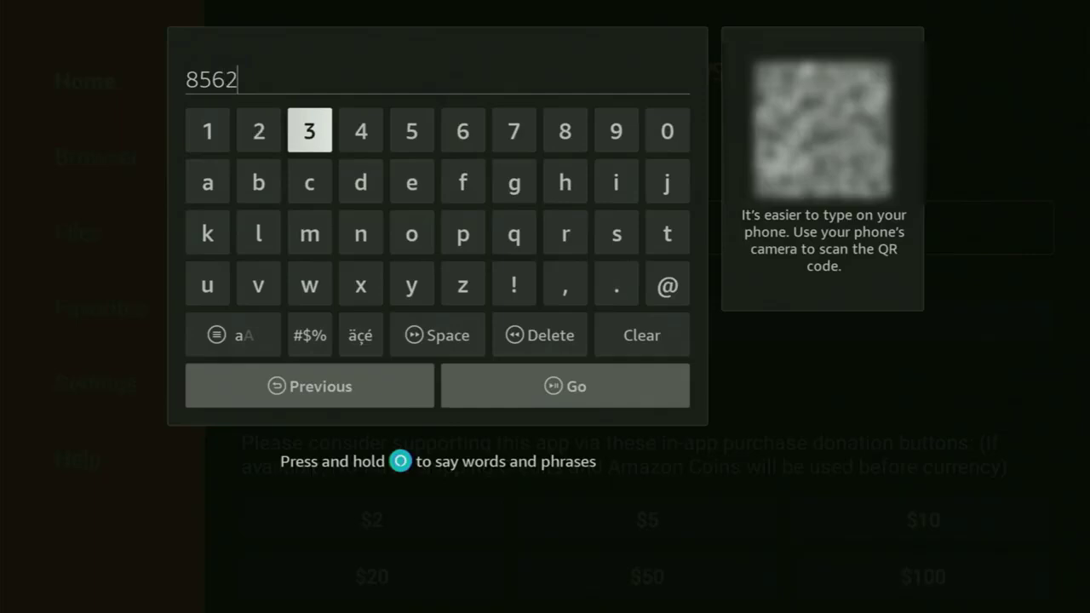
key("Right")
key("Right")
key("Right")
key("Right")
key("Return")
key("Left")
key("Return")
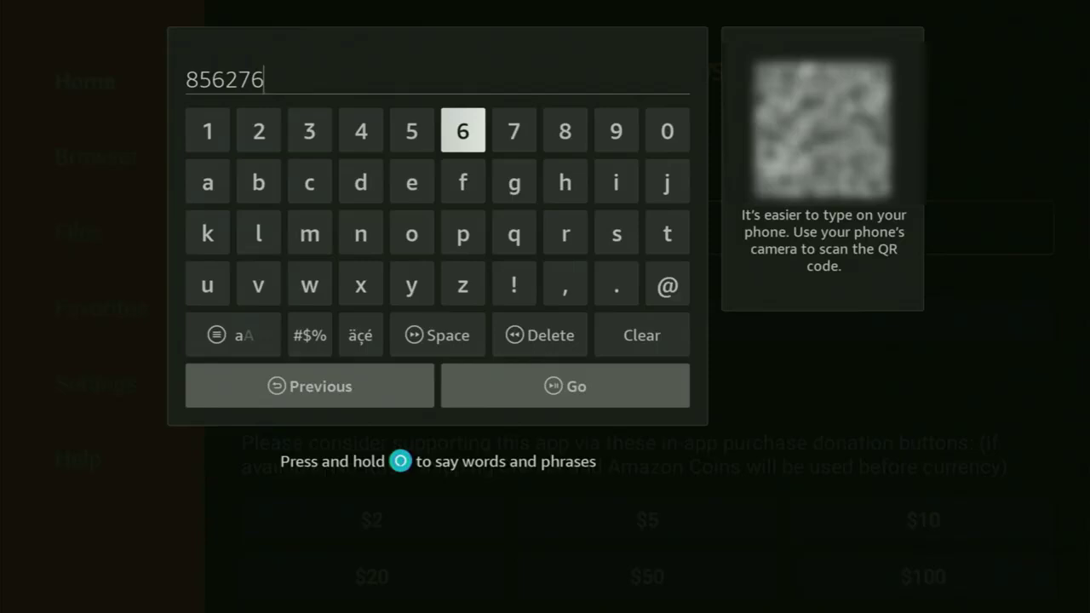
Submit the entered short code to load its page in Downloader's browser
key("Down")
key("Down")
key("Down")
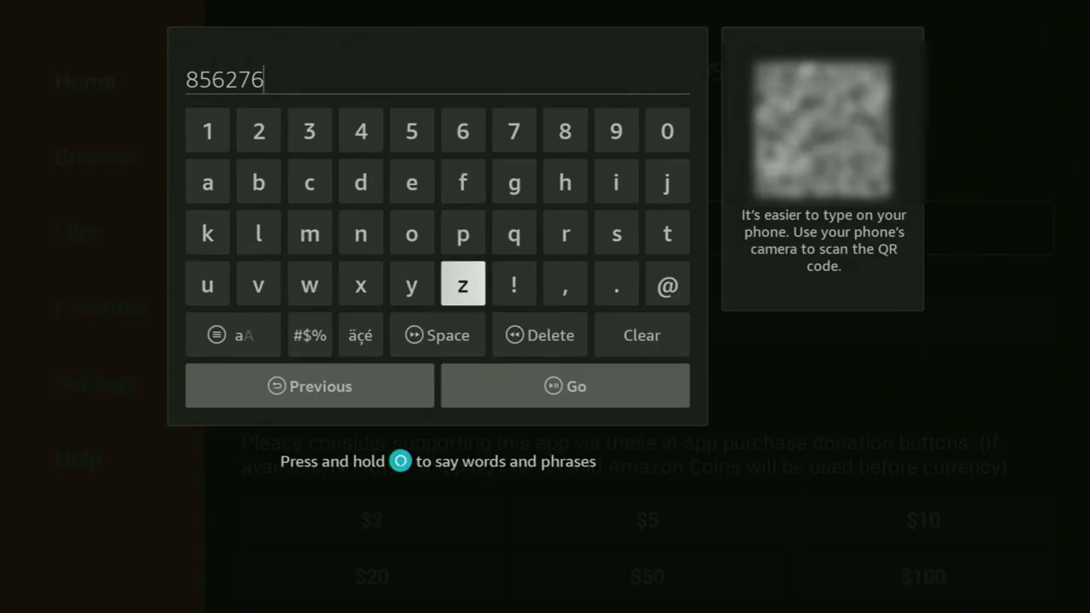
key("Down")
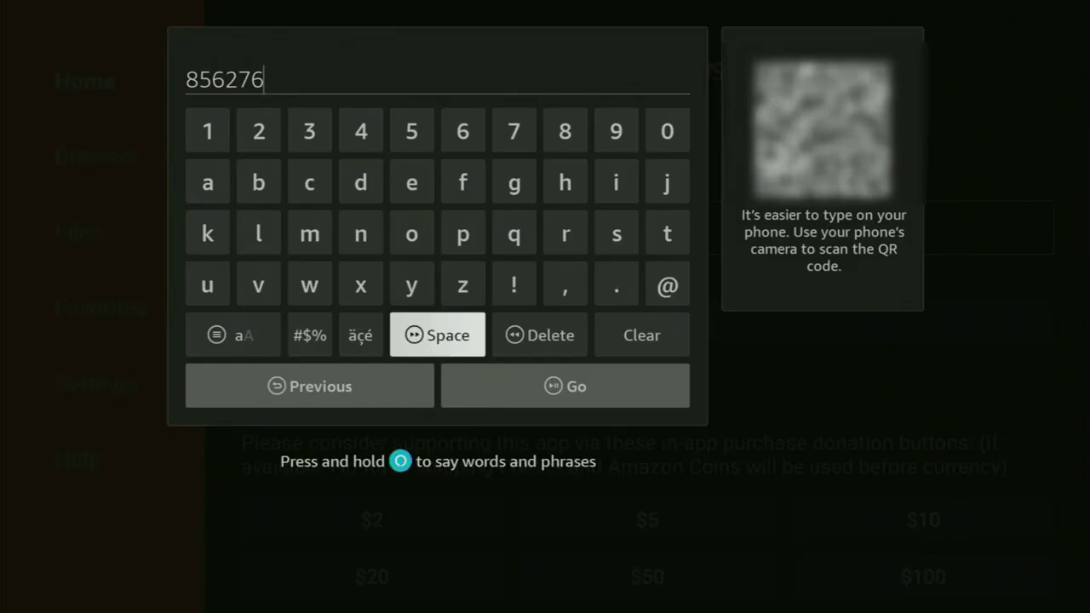
key("Down")
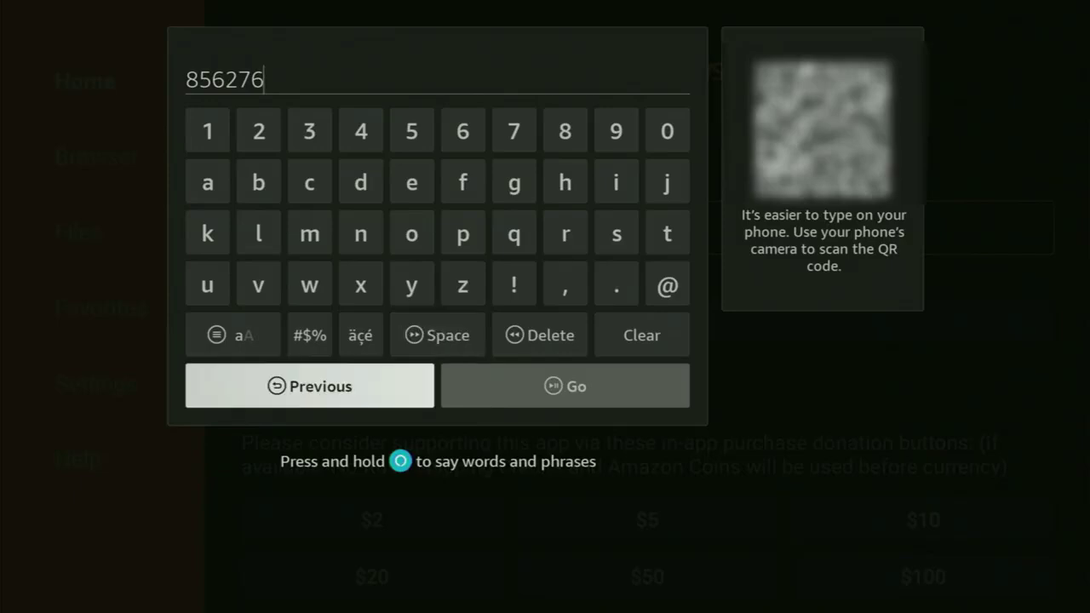
key("Right")
key("Return")
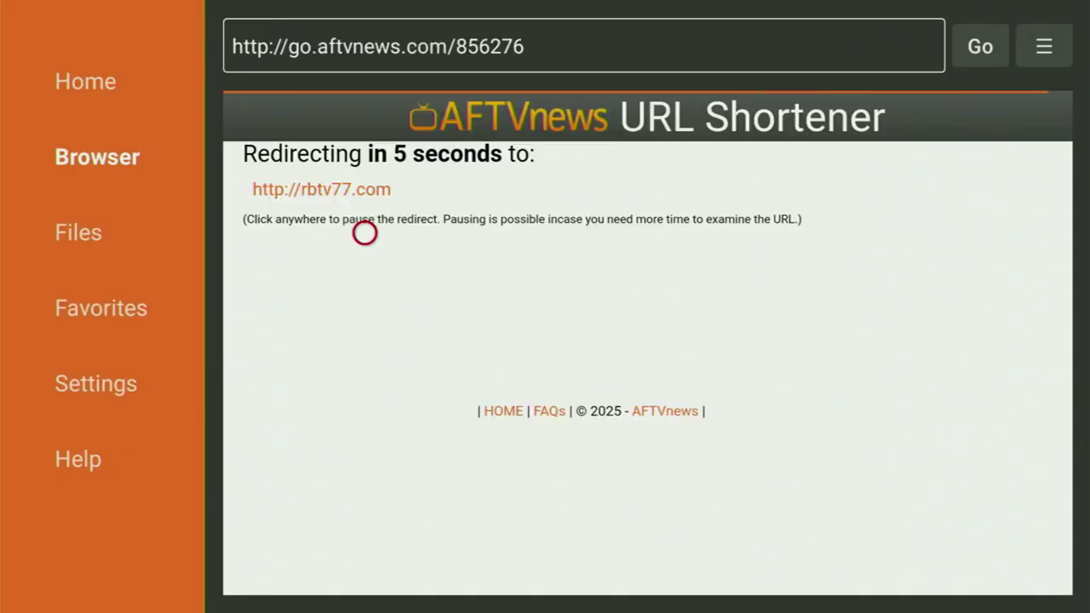
Download the TV version of the app from the rbtv77.com page and install it
key("Menu")
key("Down")
key("Down")
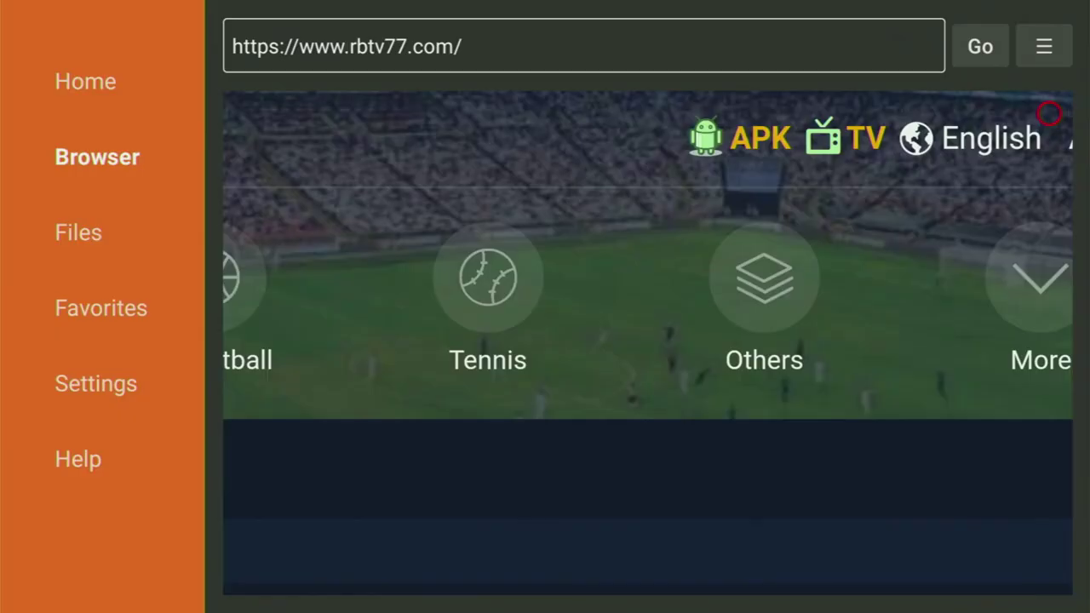
scroll(1049, 113, "right", 2)
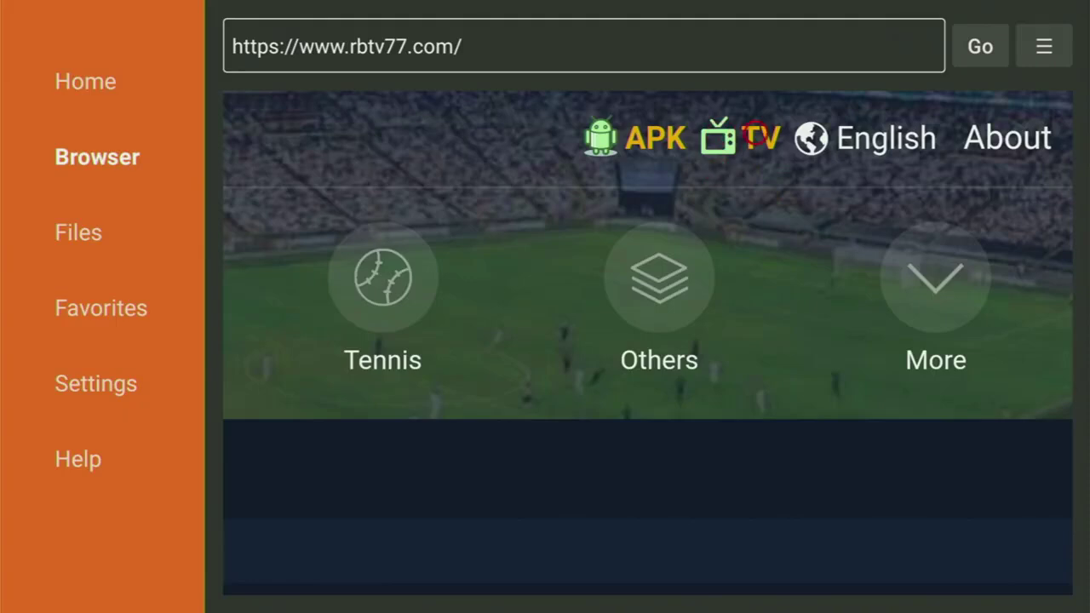
left_click(753, 132)
left_click(773, 134)
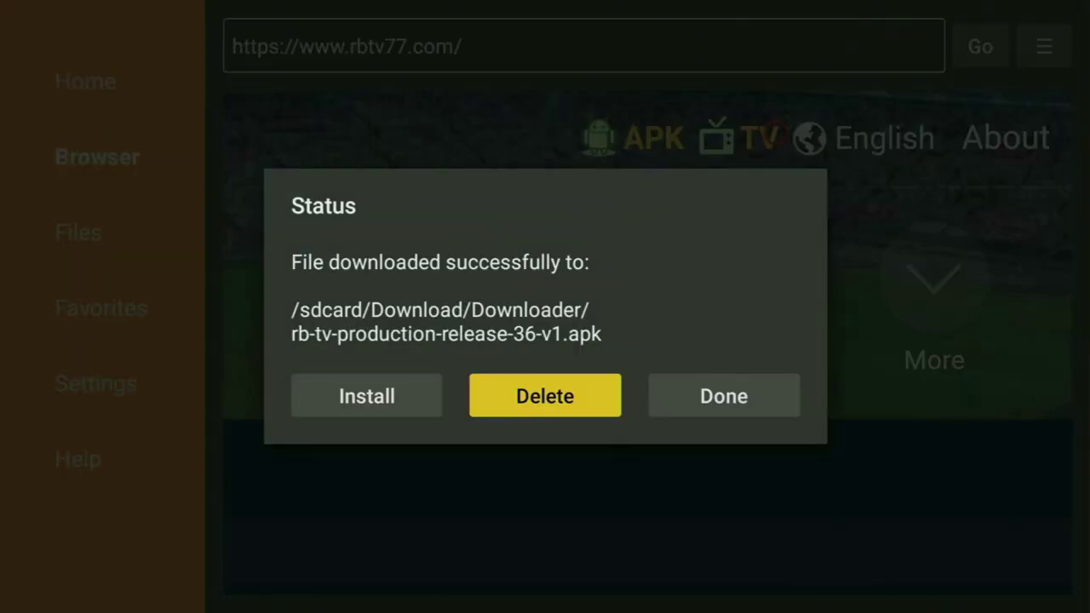
Delete the downloaded installer file rb-tv-production-release-36-v1.apk and confirm the deletion
key("Return")
key("Left")
key("Return")
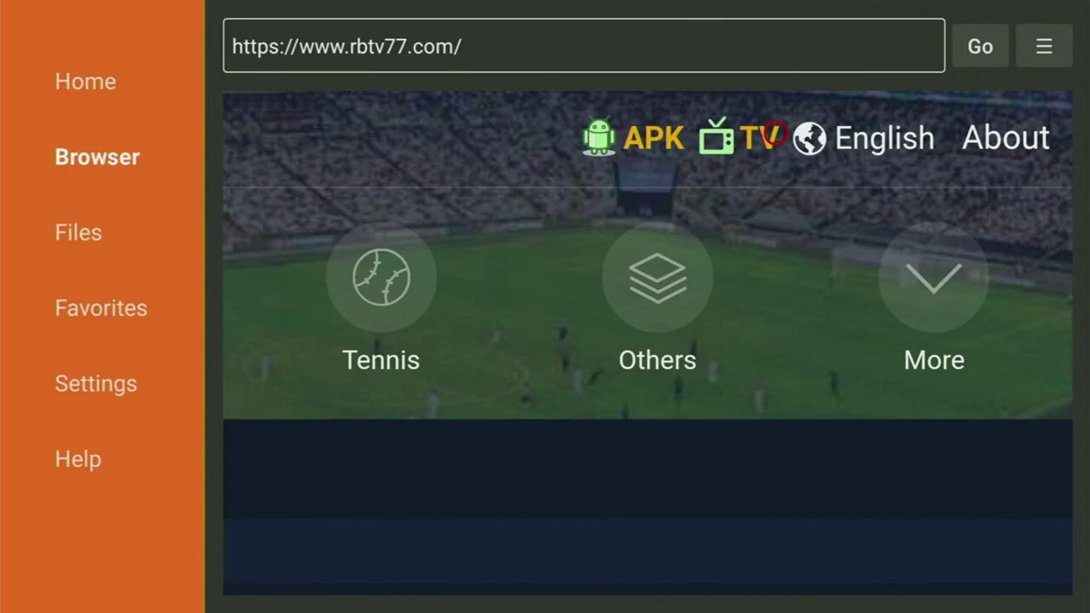
Leave Downloader for the Fire TV home screen and open the full Your Apps & Channels list
key("Home")
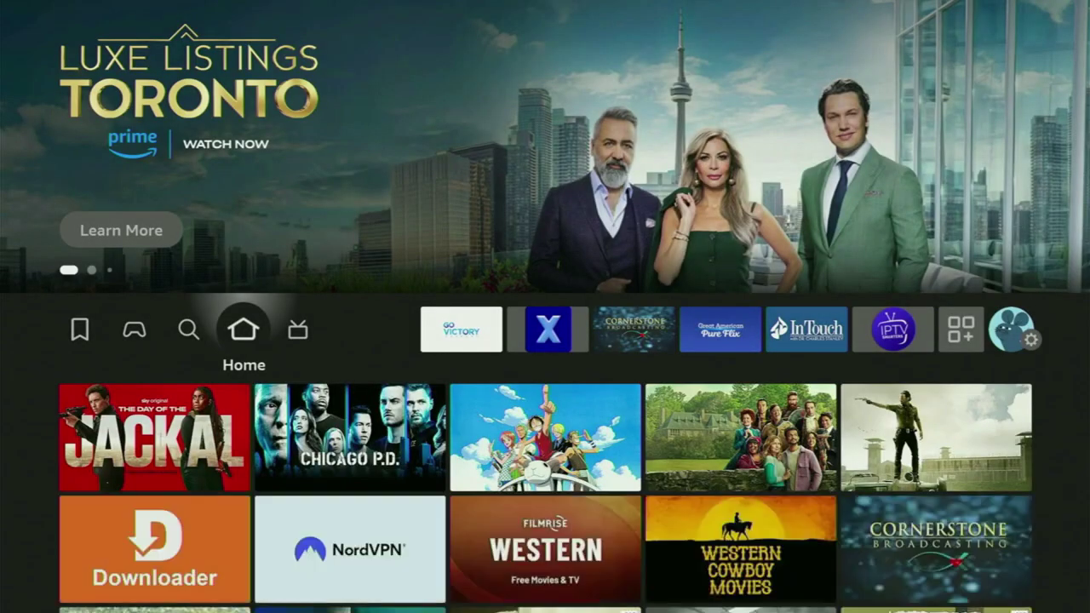
key("Right")
key("Right")
key("Right")
key("Right")
key("Right")
key("Right")
key("Right")
key("Right")
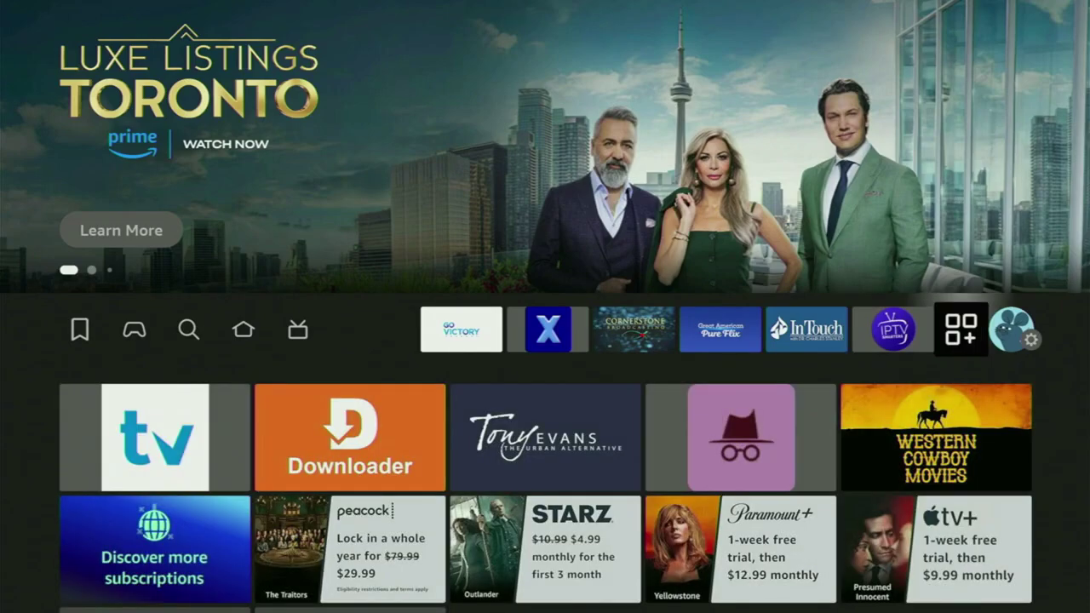
key("Return")
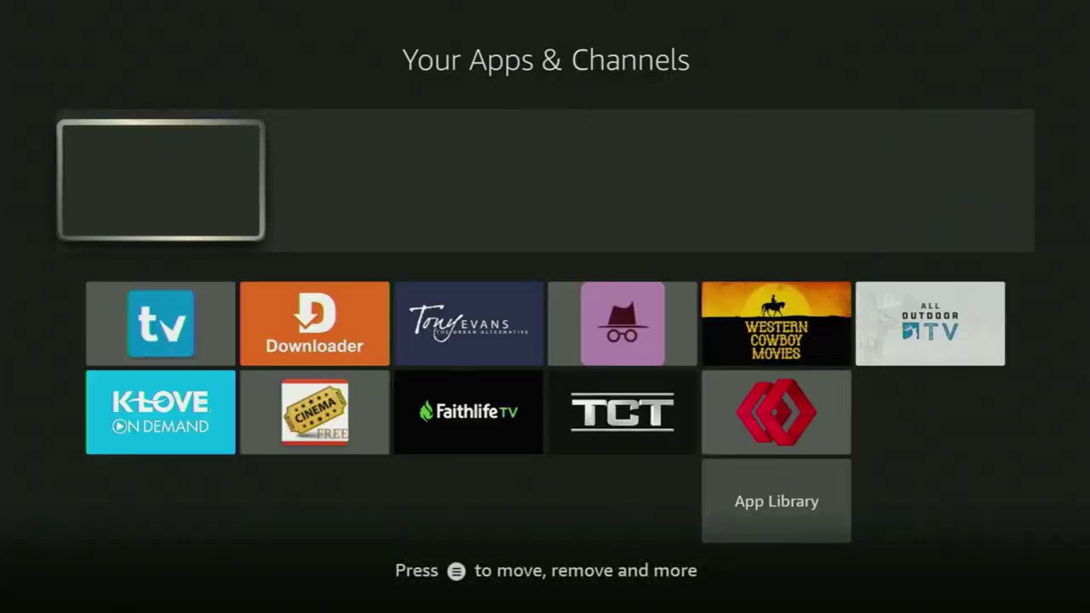
Move the RB app to the front of the Your Apps & Channels list
key("Down")
key("Down")
key("Down")
key("Right")
key("Right")
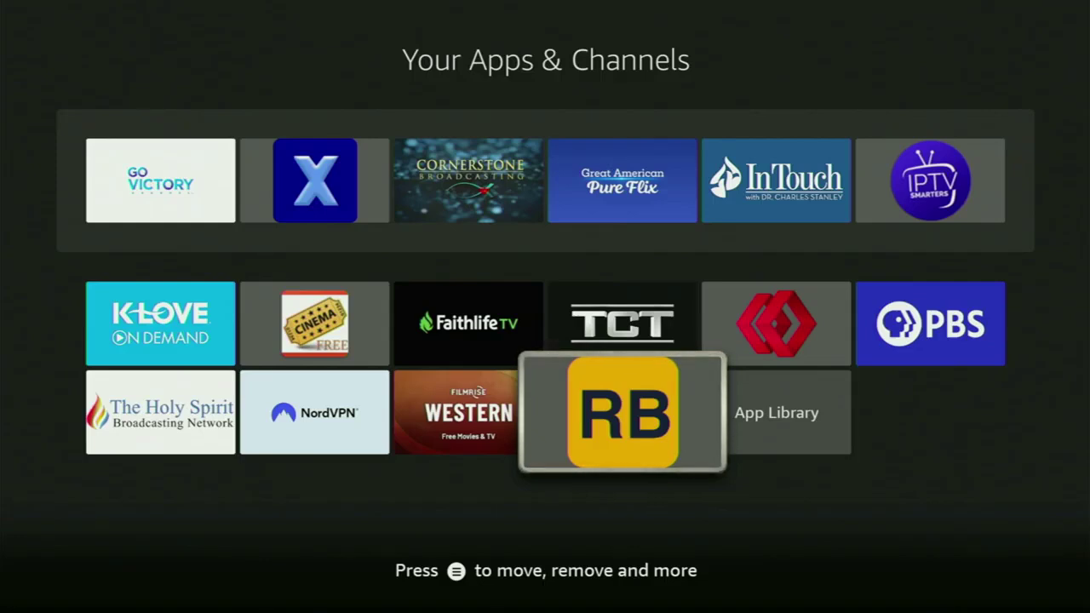
key("Menu")
key("Down")
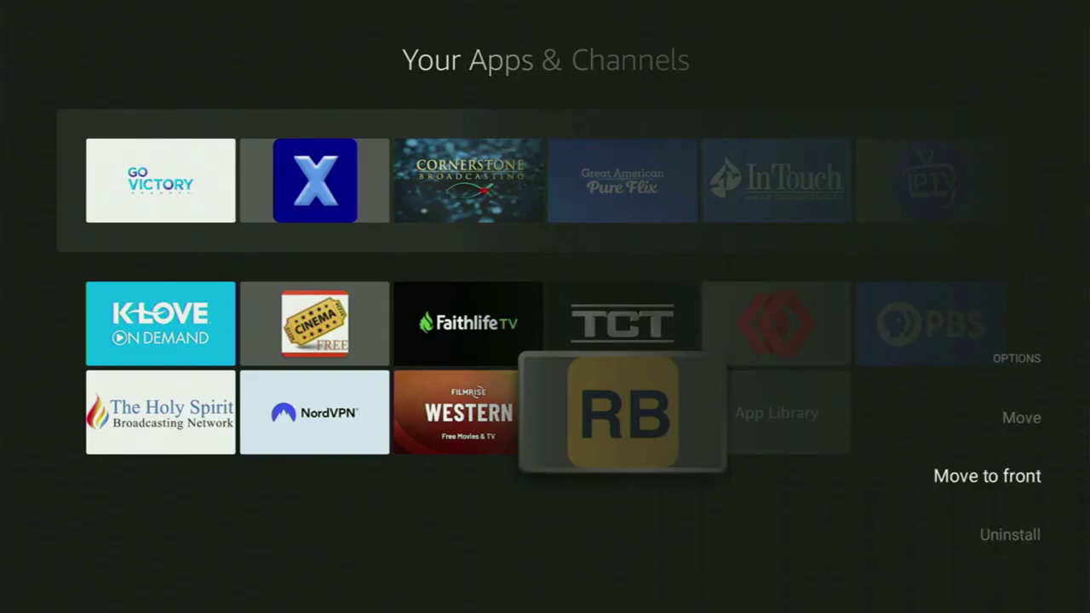
key("Return")
key("Down")
key("Up")
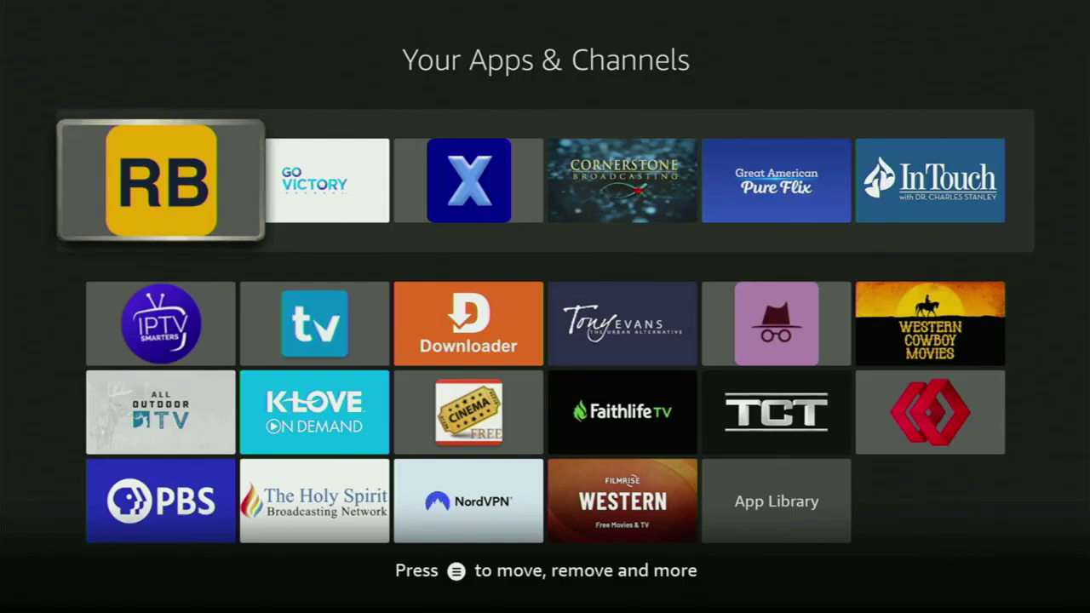
Select the NordVPN app in the Your Apps & Channels list
key("Down")
key("Down")
key("Down")
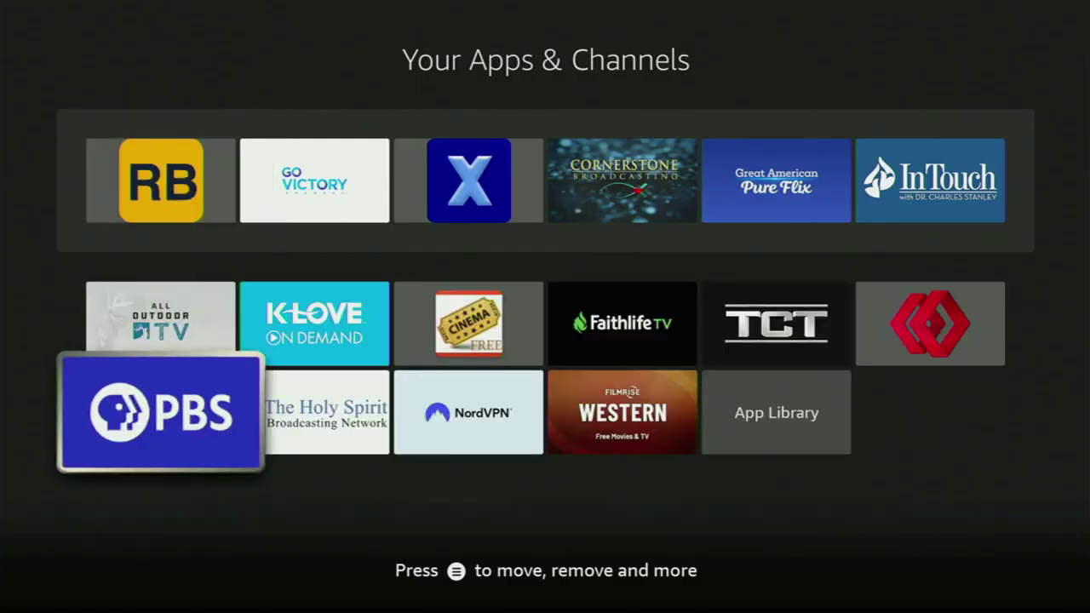
key("Right")
key("Right")
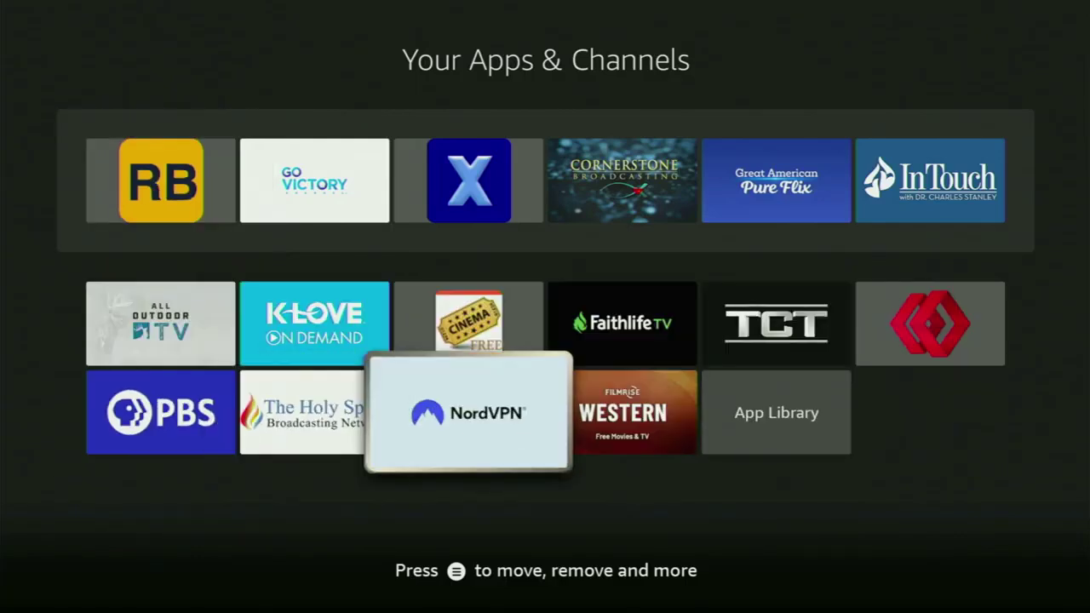